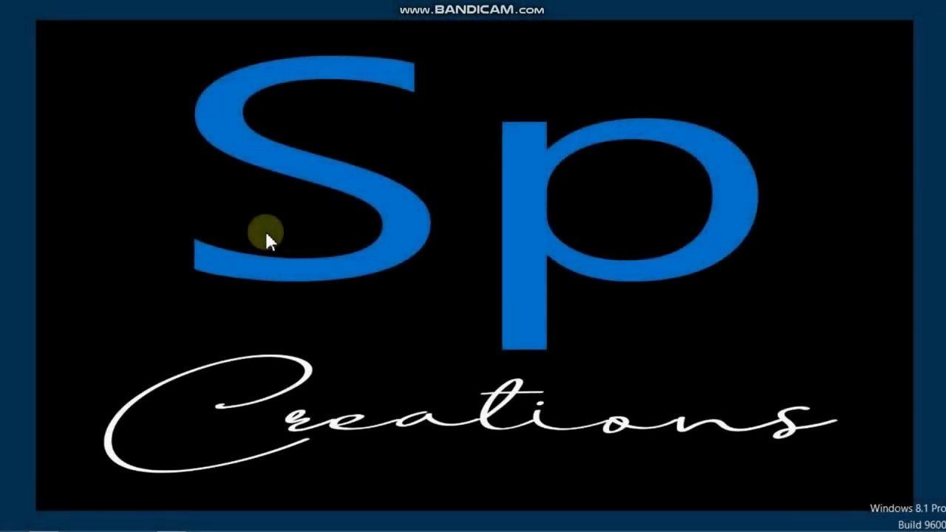
pyautogui.rightClick(379, 195)
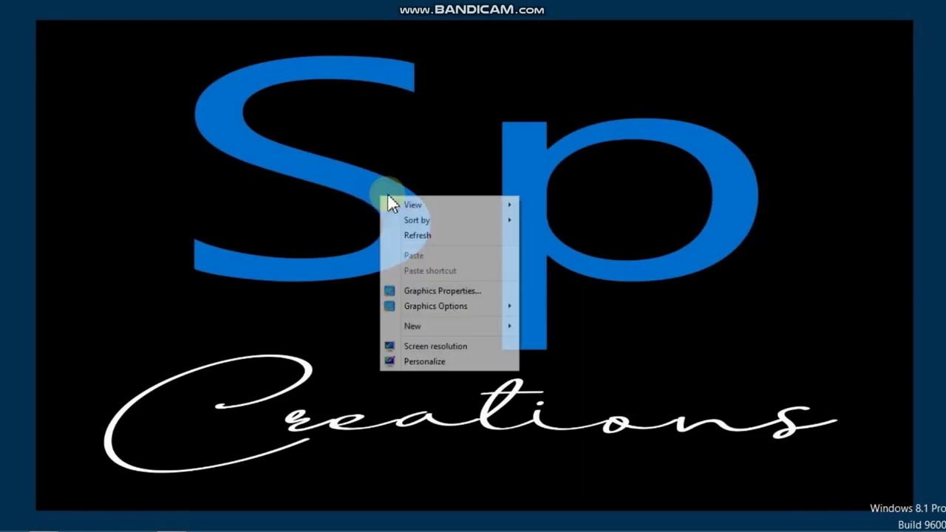
pyautogui.click(433, 237)
pyautogui.rightClick(315, 178)
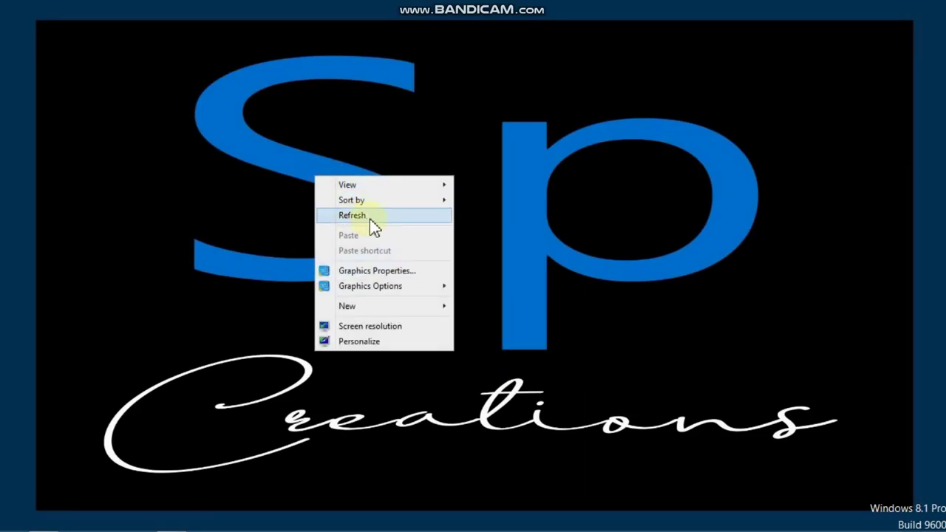
pyautogui.click(376, 215)
# Launch Adobe Photoshop CS6 from the list of installed apps.
pyautogui.moveTo(148, 527)
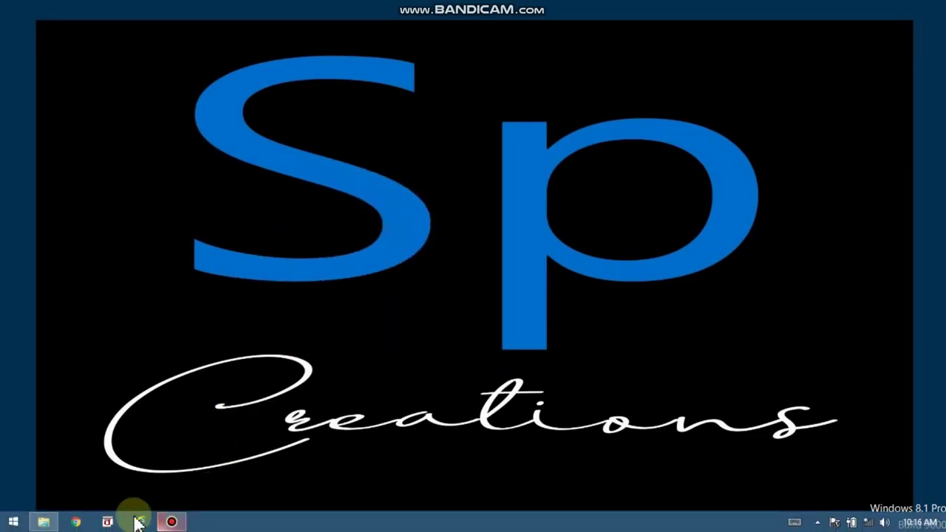
pyautogui.click(11, 525)
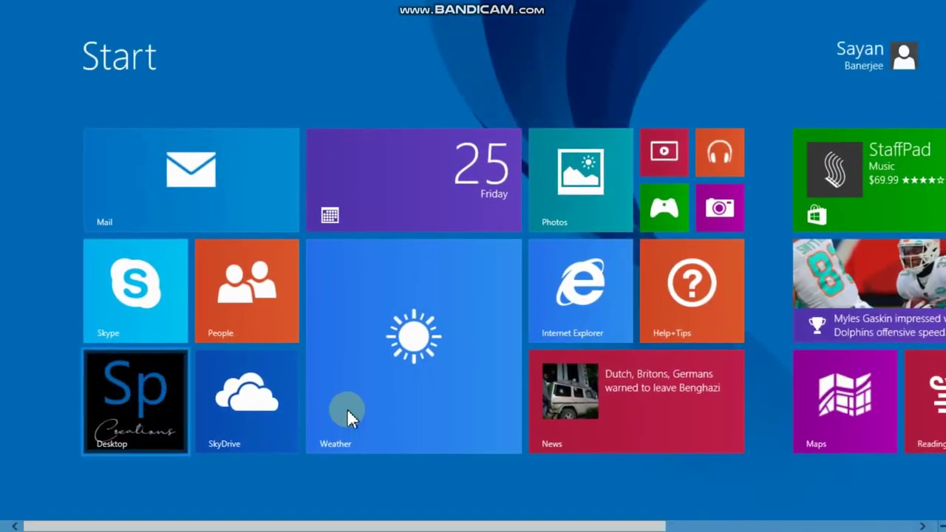
pyautogui.click(93, 492)
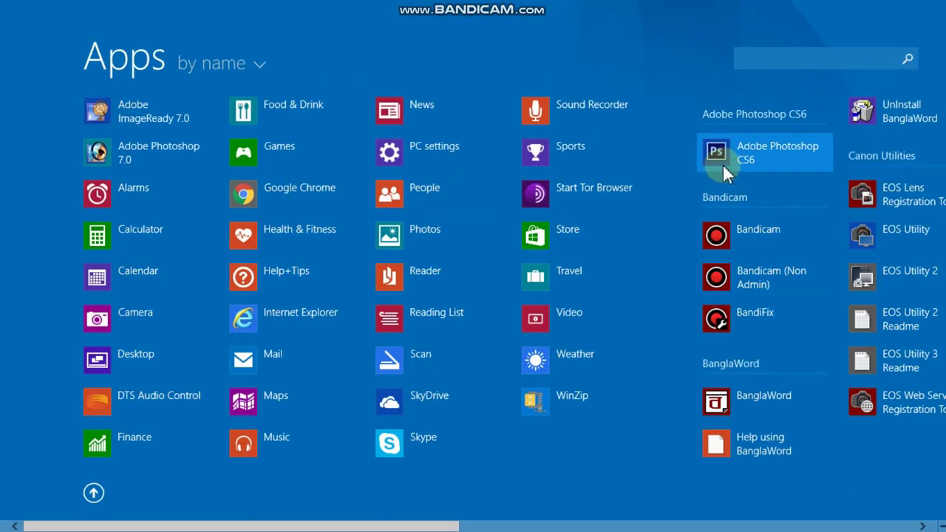
pyautogui.click(741, 161)
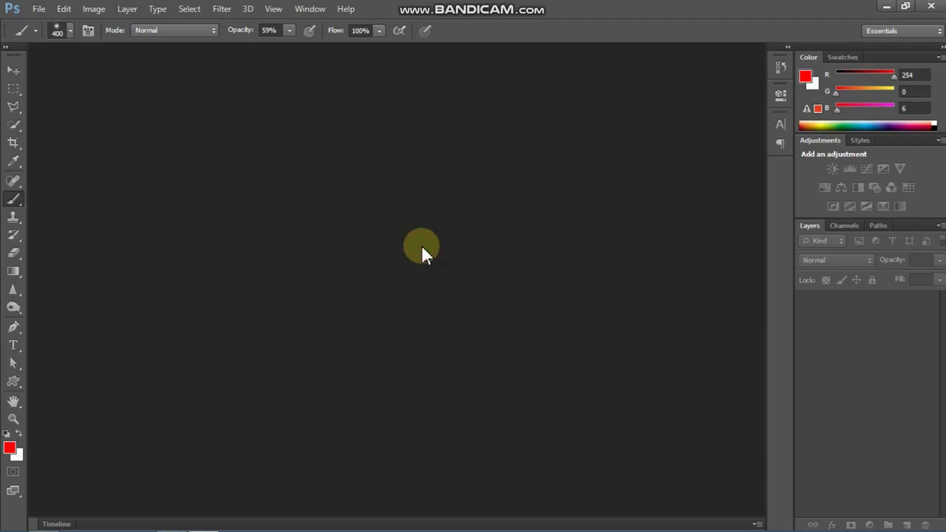
# Open the raw photo _MG_5265.CR2 from the 2021_06_24 folder inside PHOTOS FROM FEB 21.
pyautogui.doubleClick(370, 155)
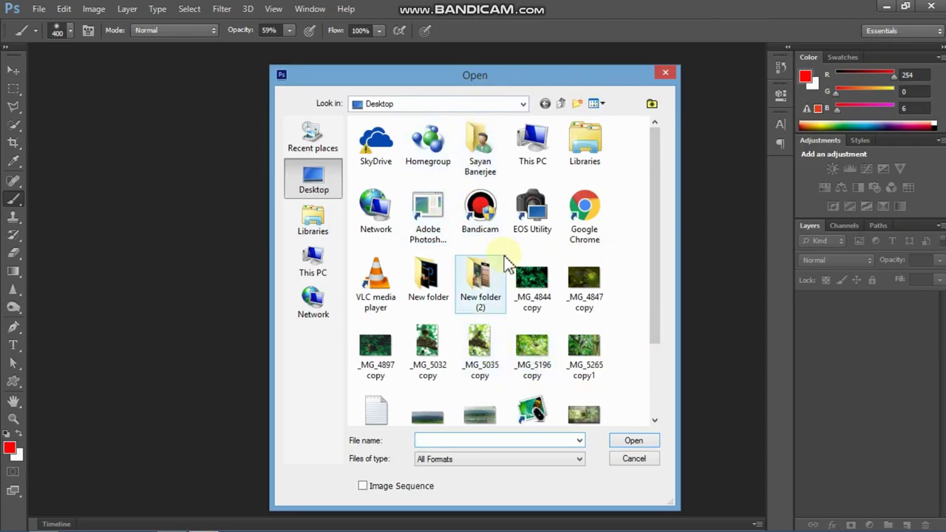
pyautogui.click(539, 163)
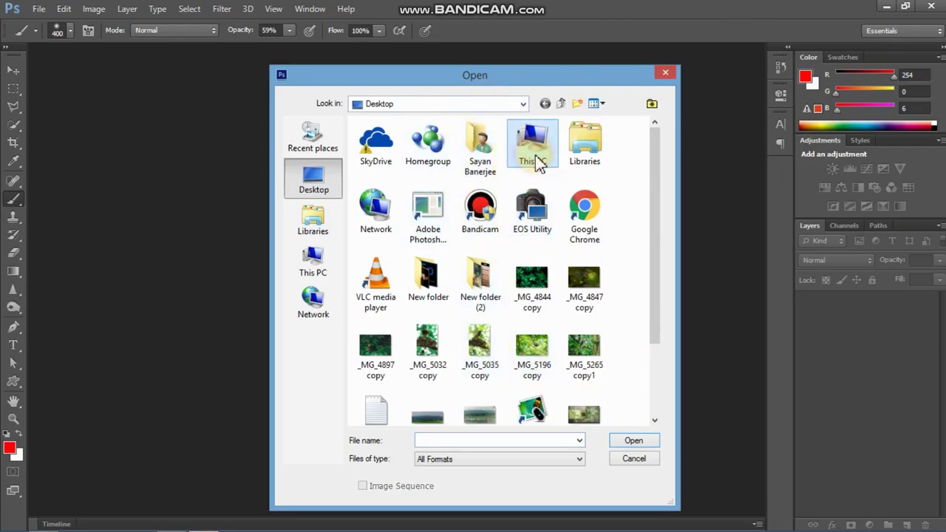
pyautogui.doubleClick(539, 162)
pyautogui.scroll(-1, 440, 317)
pyautogui.doubleClick(474, 368)
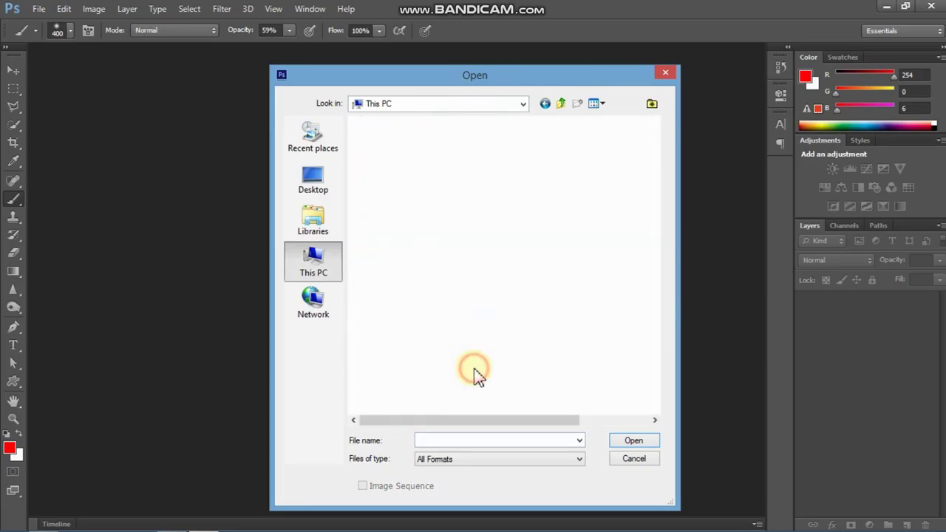
pyautogui.doubleClick(450, 300)
pyautogui.scroll(-5, 488, 259)
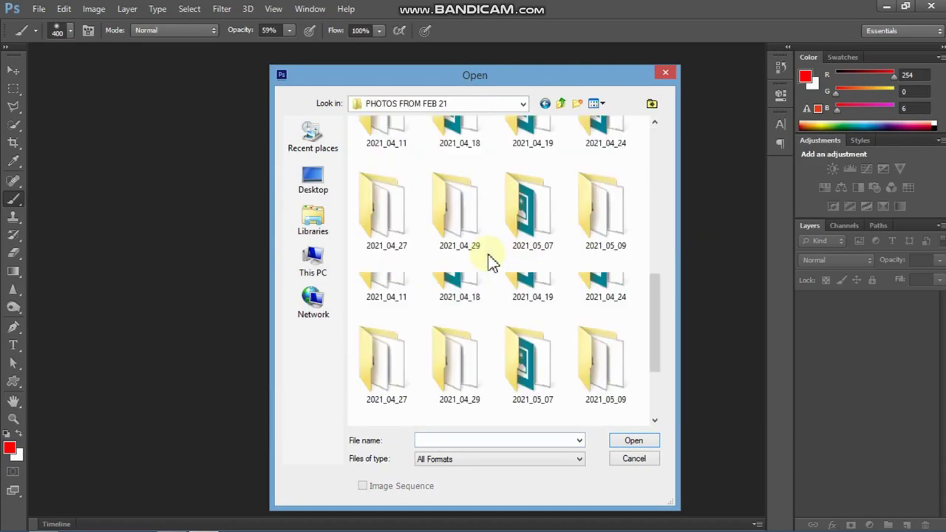
pyautogui.scroll(-3, 491, 262)
pyautogui.doubleClick(606, 384)
pyautogui.click(414, 272)
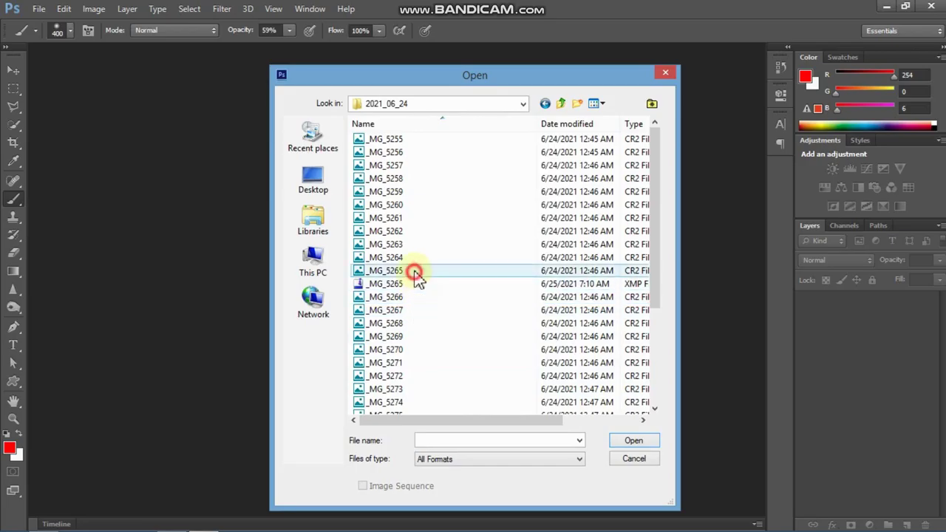
pyautogui.click(632, 442)
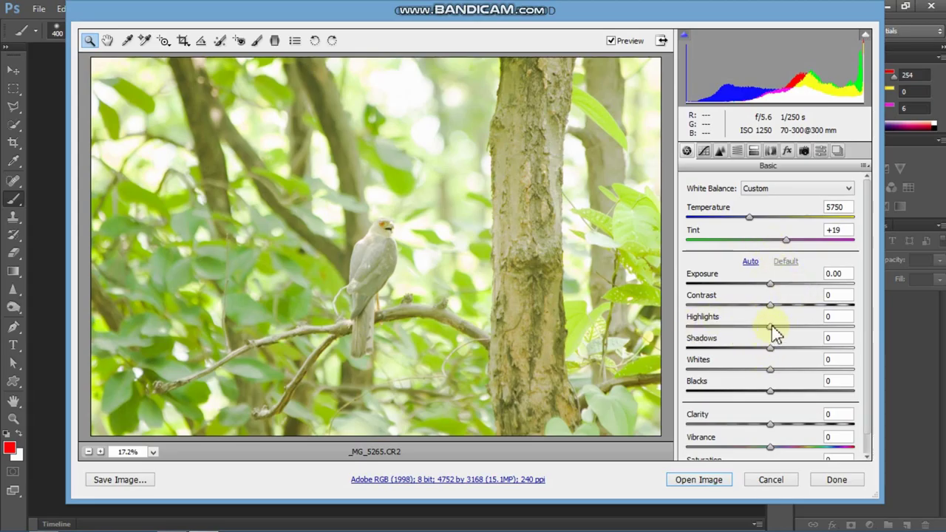
# Set the raw photo's Highlights to -100, Shadows to -51 and Whites to -72.
pyautogui.moveTo(771, 327); pyautogui.dragTo(678, 326)
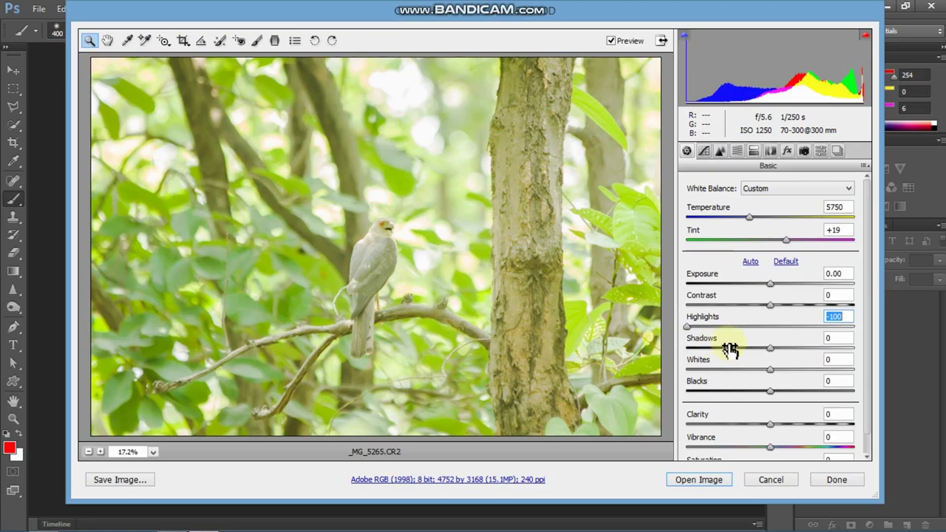
pyautogui.moveTo(770, 349); pyautogui.dragTo(730, 359)
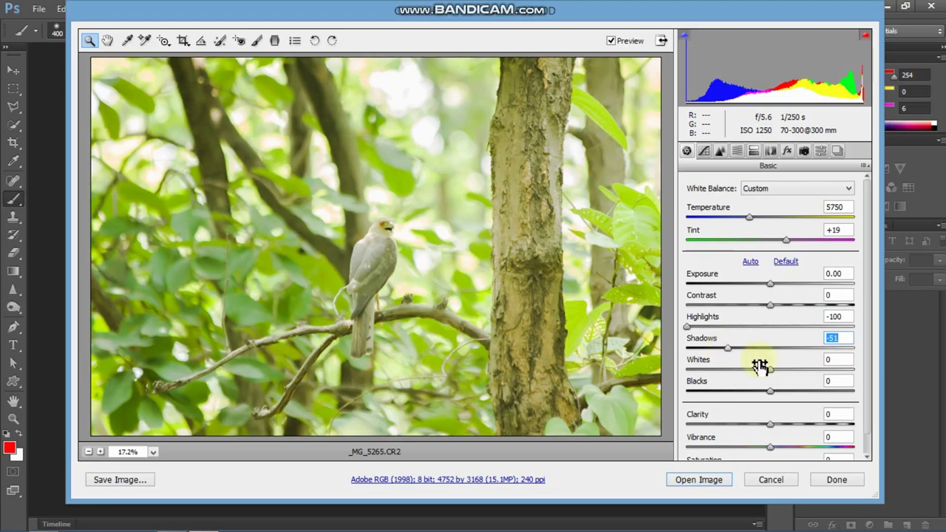
pyautogui.moveTo(770, 368); pyautogui.dragTo(817, 372)
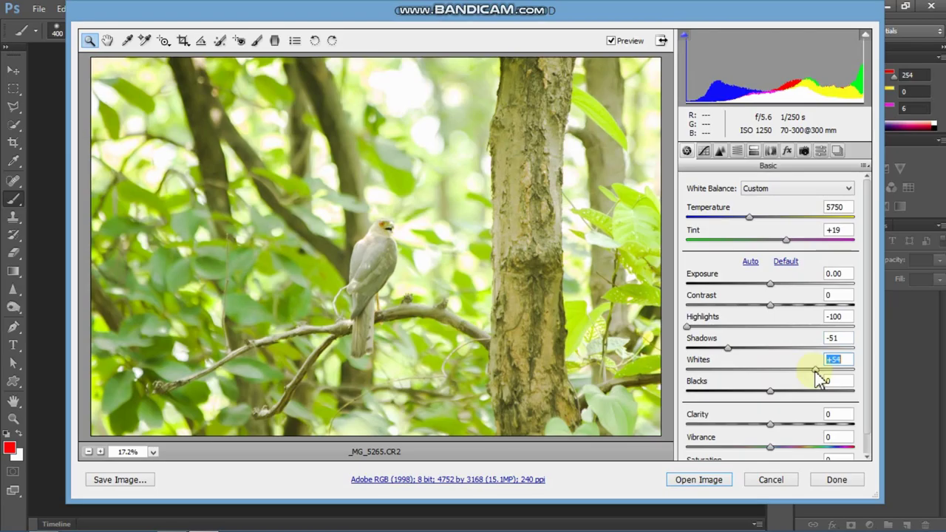
pyautogui.moveTo(816, 372); pyautogui.dragTo(714, 379)
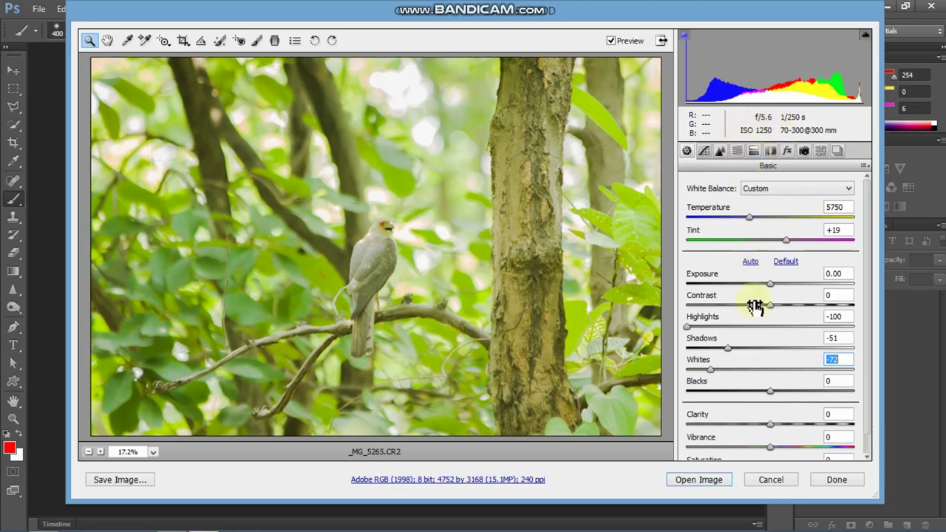
# Set Luminance noise reduction to 50 and open the raw photo for editing with its embedded profile discarded.
pyautogui.click(720, 153)
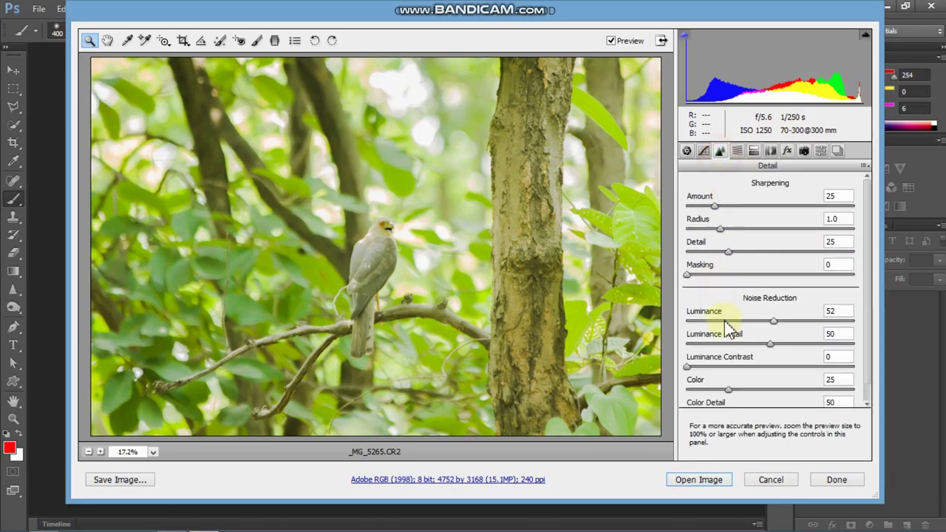
pyautogui.moveTo(775, 321); pyautogui.dragTo(688, 322)
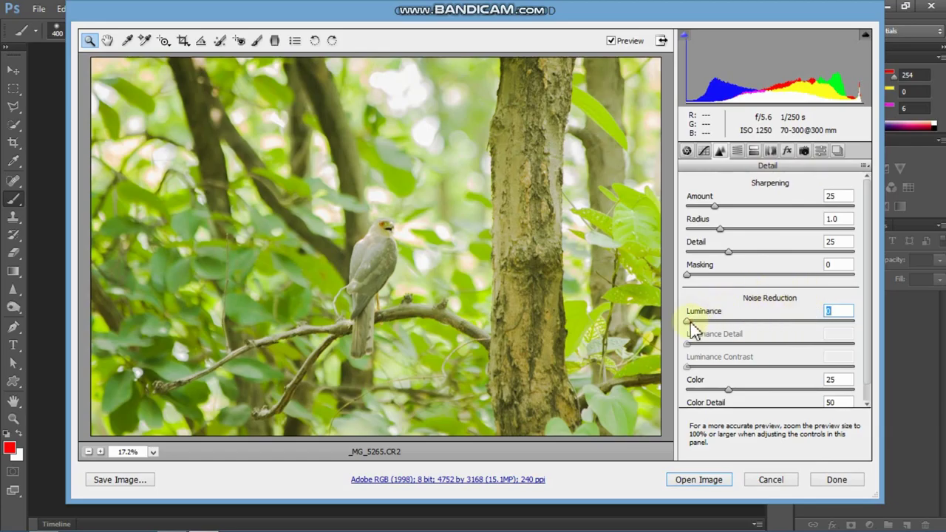
pyautogui.moveTo(692, 322); pyautogui.dragTo(776, 323)
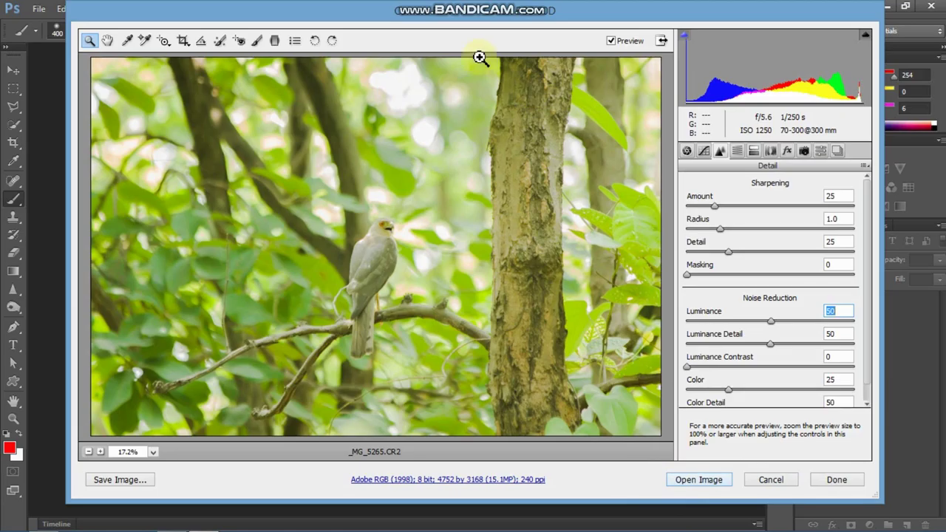
pyautogui.click(692, 480)
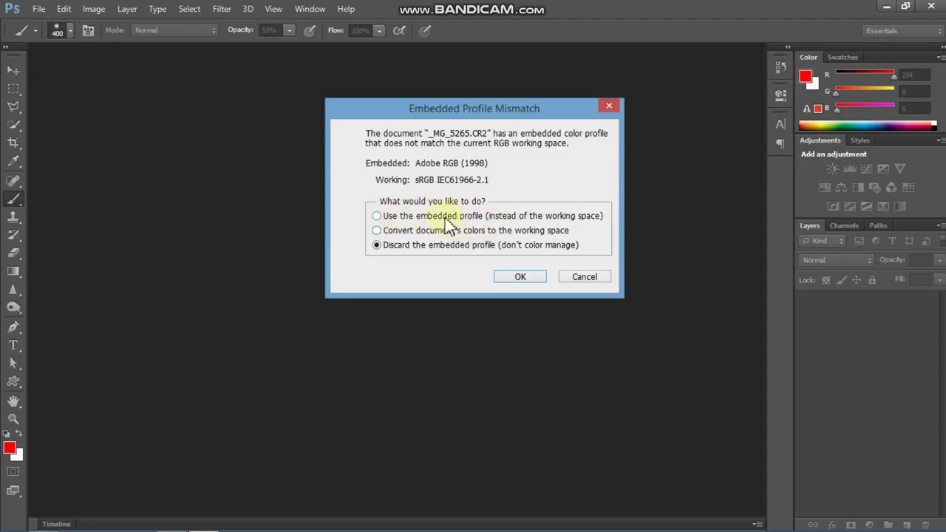
pyautogui.click(522, 277)
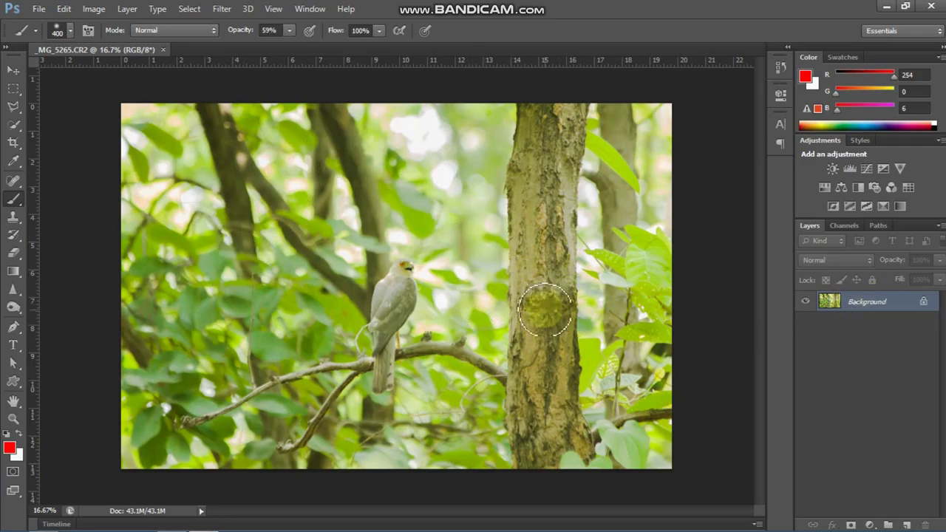
# Duplicate the Background layer and toggle layer visibility to check the copy.
pyautogui.moveTo(862, 309); pyautogui.dragTo(907, 524)
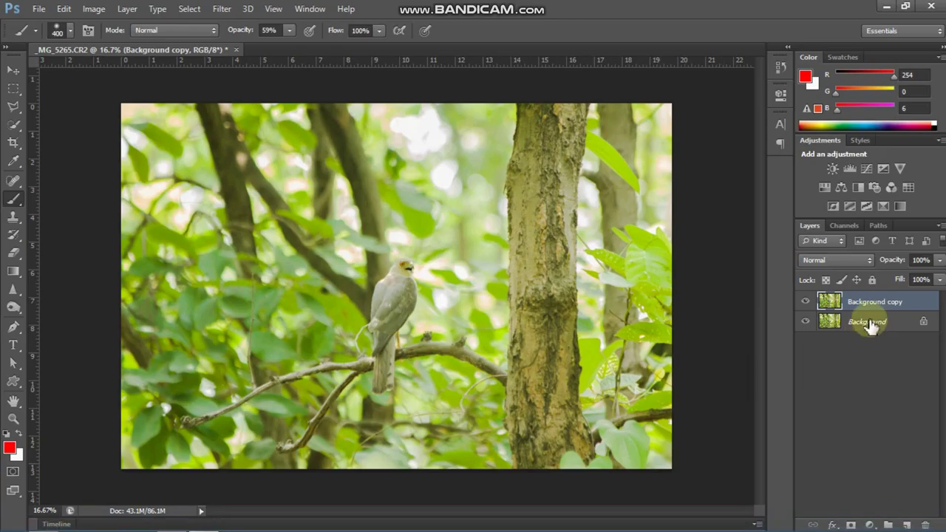
pyautogui.hotkey('ctrl', 'e')
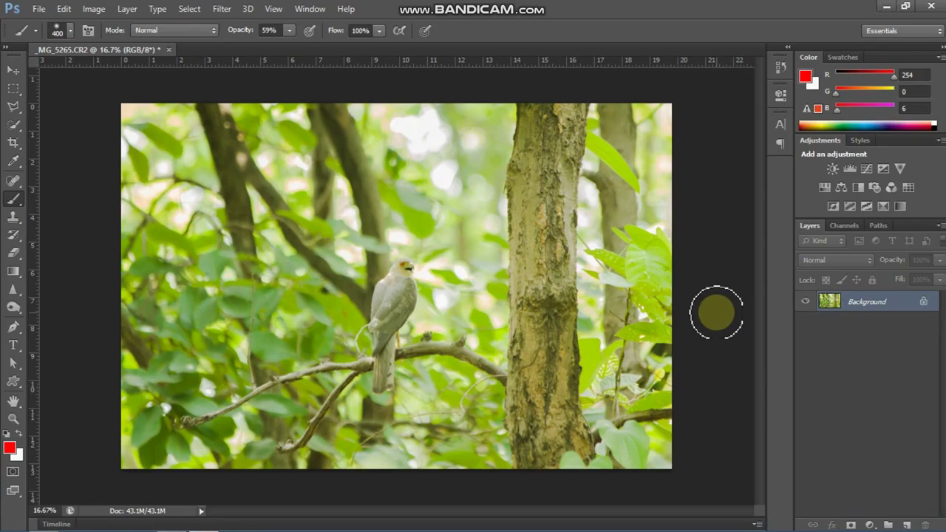
pyautogui.hotkey('ctrl', 'j')
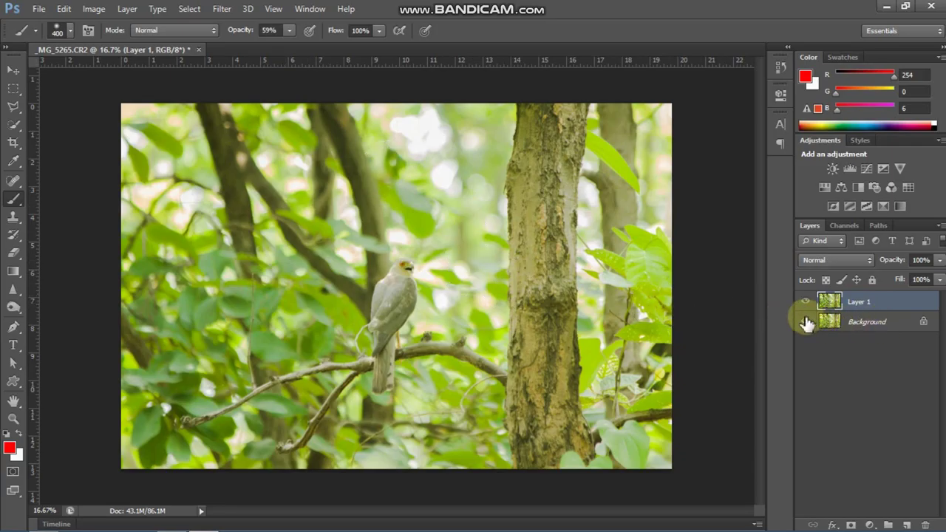
pyautogui.click(726, 321)
pyautogui.click(805, 301)
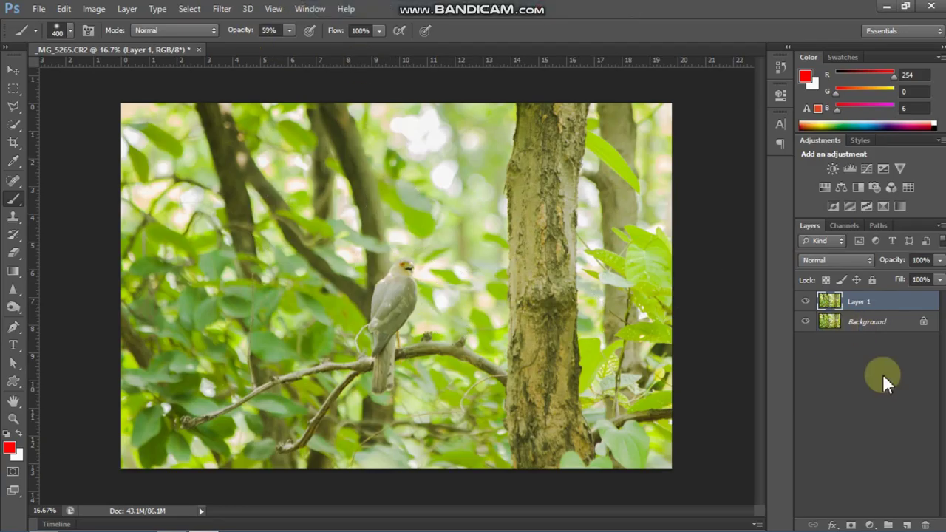
# Add a Curves adjustment layer above the duplicate and pull the RGB curve's midtones down to darken the photo.
pyautogui.click(866, 170)
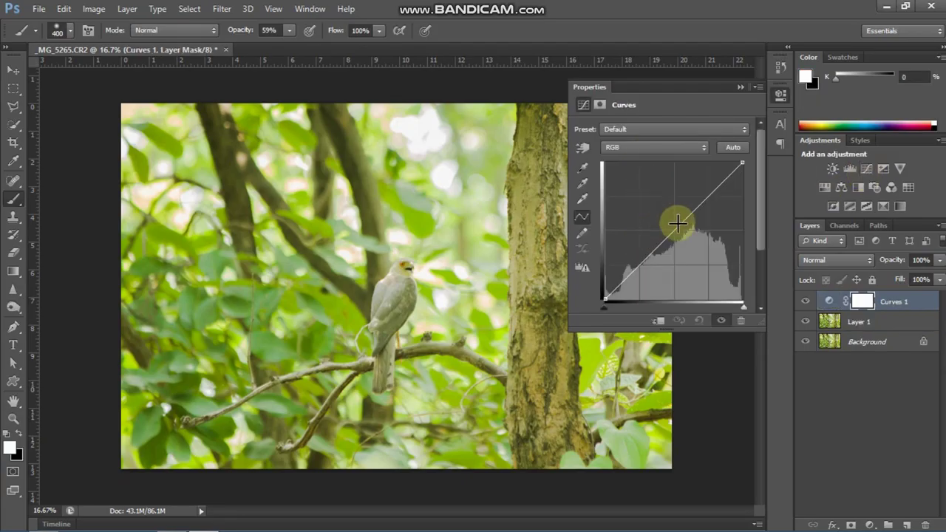
pyautogui.moveTo(678, 222); pyautogui.dragTo(695, 235)
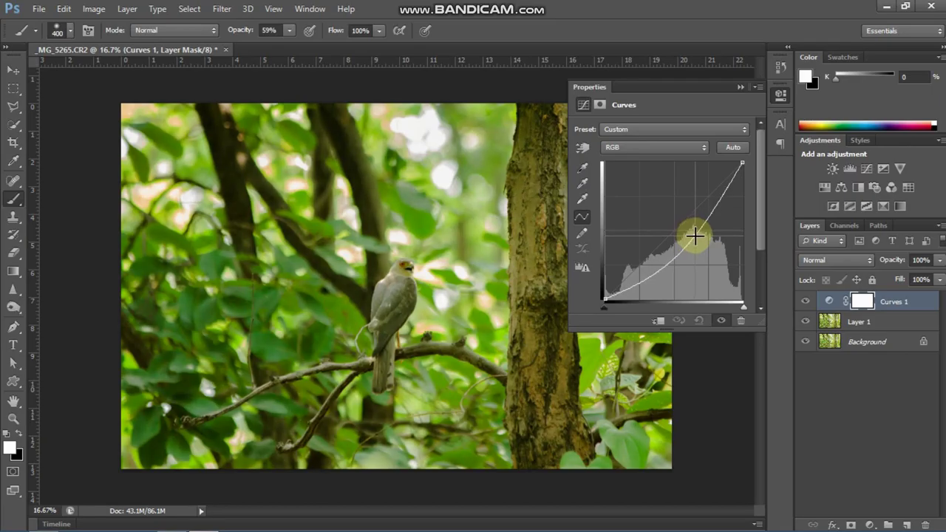
pyautogui.moveTo(695, 235); pyautogui.dragTo(695, 233)
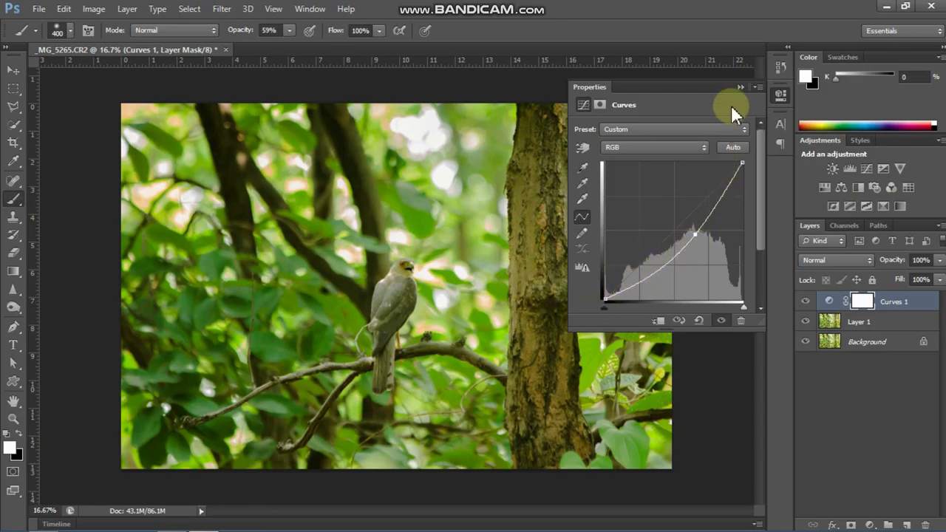
pyautogui.click(739, 87)
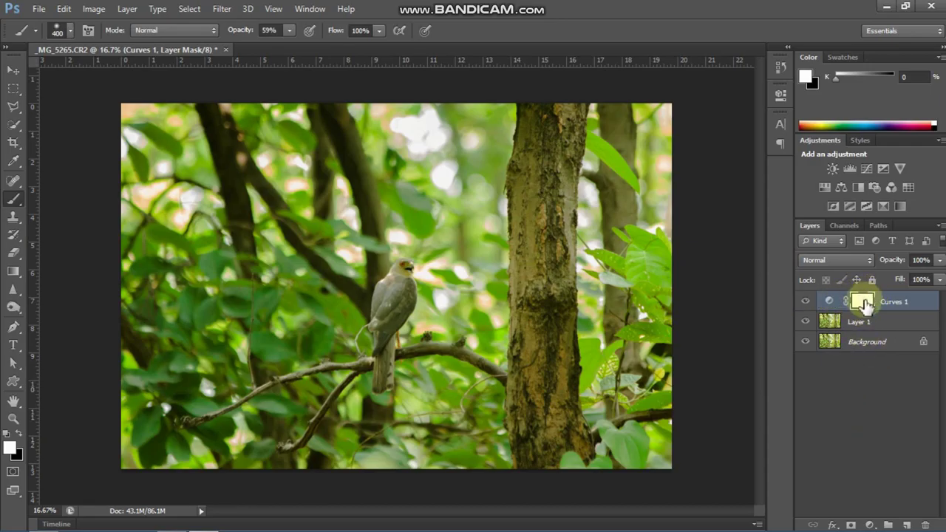
# Toggle the Curves 1 layer's visibility to compare the photo before and after the adjustment.
pyautogui.click(805, 302)
pyautogui.click(805, 302)
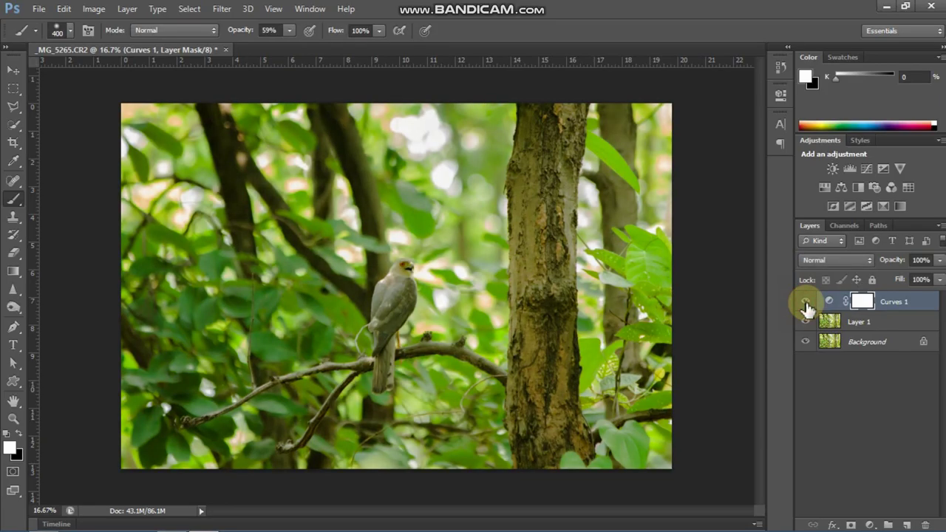
pyautogui.click(806, 303)
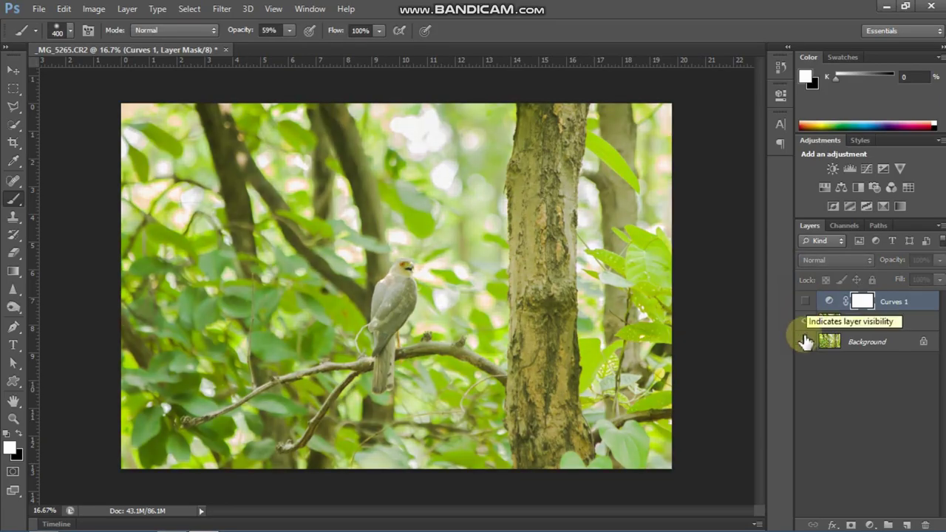
pyautogui.click(807, 303)
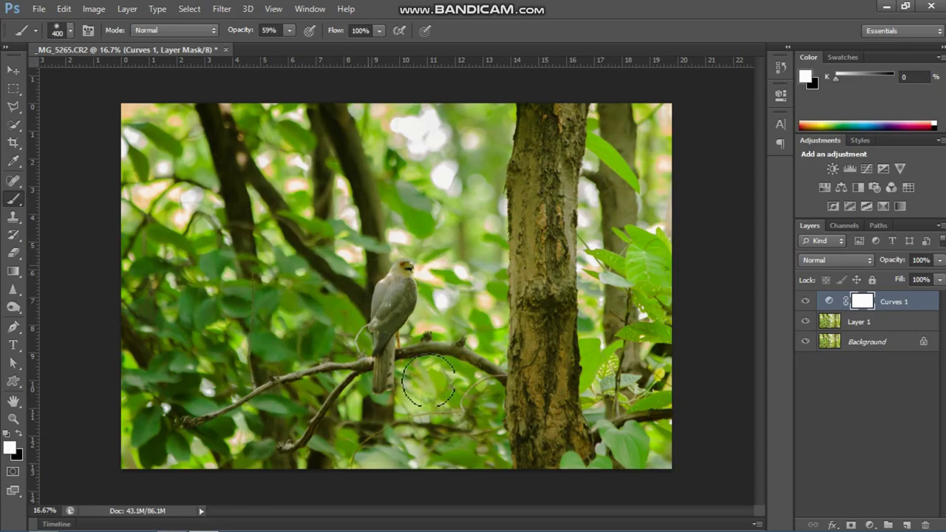
# Try painting black over the foliage on the Curves 1 mask, and undo the strokes.
pyautogui.click(66, 436)
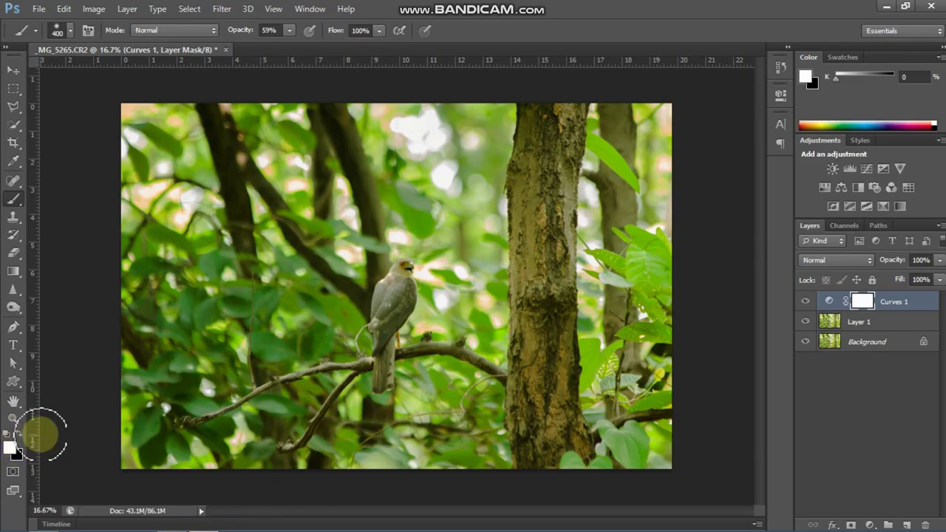
pyautogui.moveTo(40, 435)
pyautogui.mouseDown()
pyautogui.moveTo(68, 424)
pyautogui.moveTo(19, 453)
pyautogui.mouseUp()
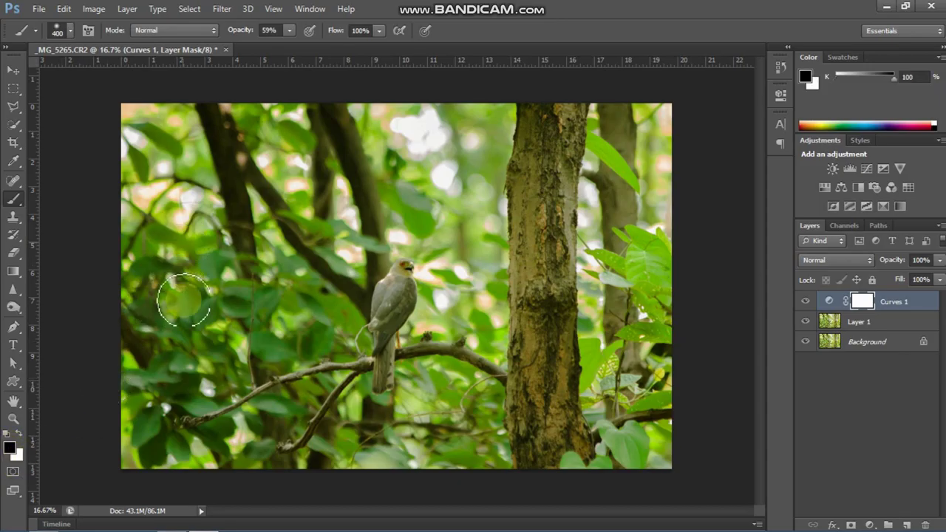
pyautogui.moveTo(185, 300)
pyautogui.mouseDown()
pyautogui.moveTo(188, 341)
pyautogui.moveTo(214, 255)
pyautogui.moveTo(225, 258)
pyautogui.moveTo(275, 312)
pyautogui.moveTo(262, 333)
pyautogui.mouseUp()
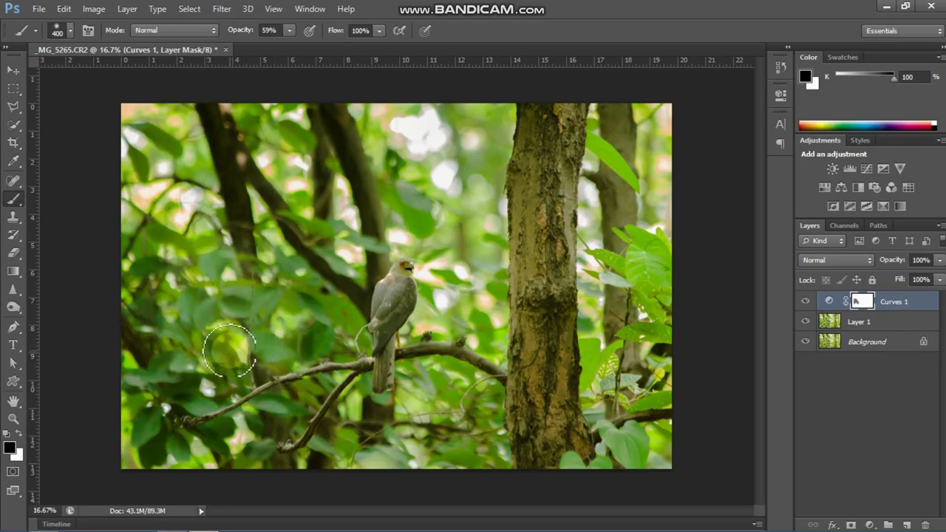
pyautogui.moveTo(229, 350)
pyautogui.mouseDown()
pyautogui.moveTo(239, 287)
pyautogui.moveTo(269, 335)
pyautogui.moveTo(295, 230)
pyautogui.moveTo(291, 334)
pyautogui.moveTo(262, 287)
pyautogui.moveTo(233, 280)
pyautogui.moveTo(342, 220)
pyautogui.moveTo(340, 191)
pyautogui.moveTo(229, 223)
pyautogui.moveTo(322, 239)
pyautogui.mouseUp()
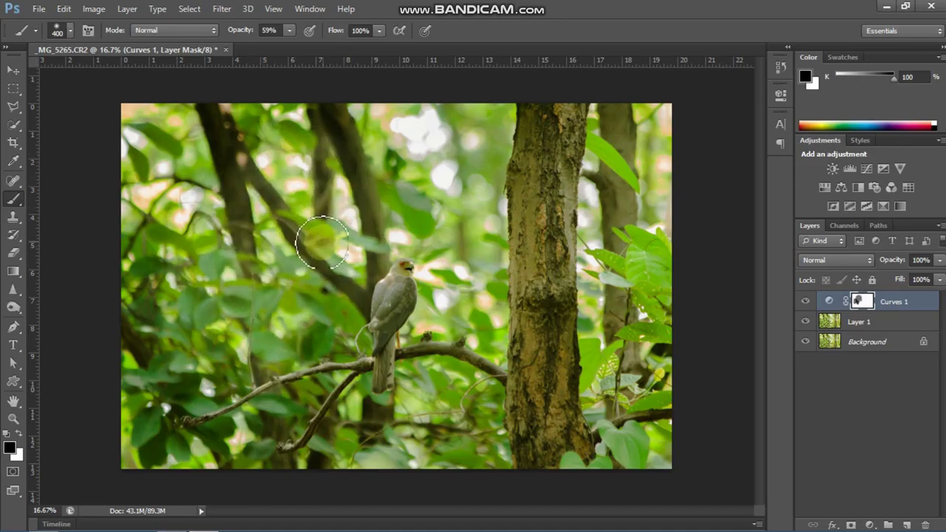
pyautogui.hotkey('ctrl', 'alt', 'z')
pyautogui.hotkey('ctrl', 'alt', 'z')
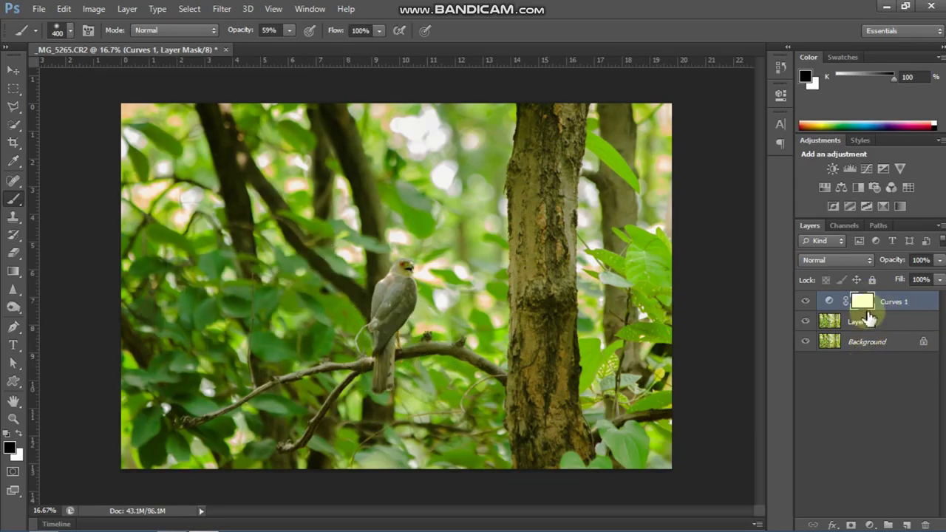
# Invert the Curves 1 layer mask to black to hide the darkening.
pyautogui.click(868, 324)
pyautogui.click(863, 302)
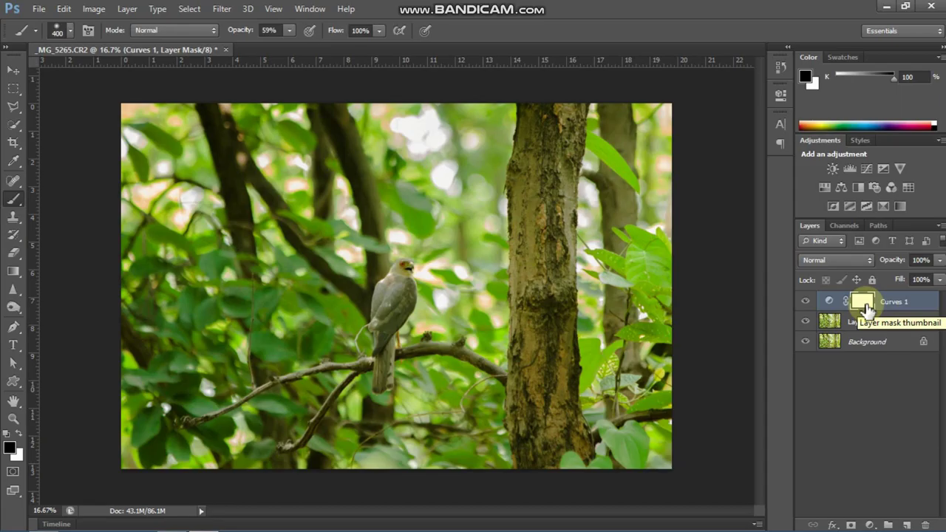
pyautogui.hotkey('ctrl', 'i')
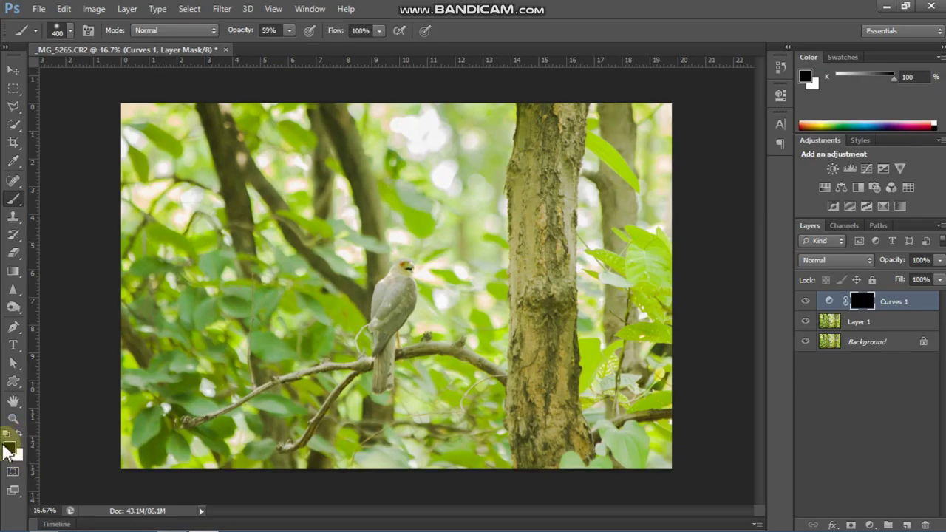
# Paint white at 53% brush opacity on the Curves 1 mask over the background foliage, leaving out the bird and main trunk.
pyautogui.click(17, 434)
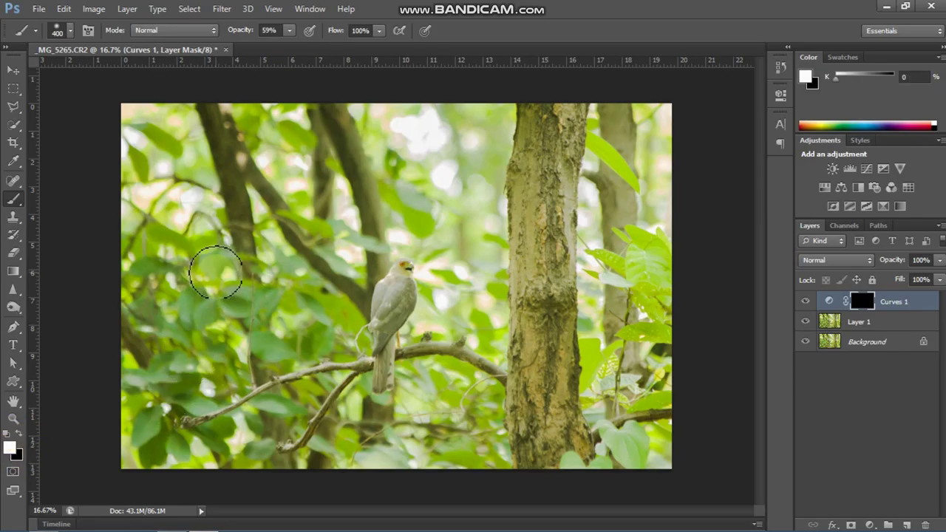
pyautogui.click(216, 216)
pyautogui.moveTo(223, 315)
pyautogui.mouseDown()
pyautogui.moveTo(192, 200)
pyautogui.moveTo(170, 211)
pyautogui.moveTo(141, 194)
pyautogui.moveTo(130, 153)
pyautogui.moveTo(154, 157)
pyautogui.mouseUp()
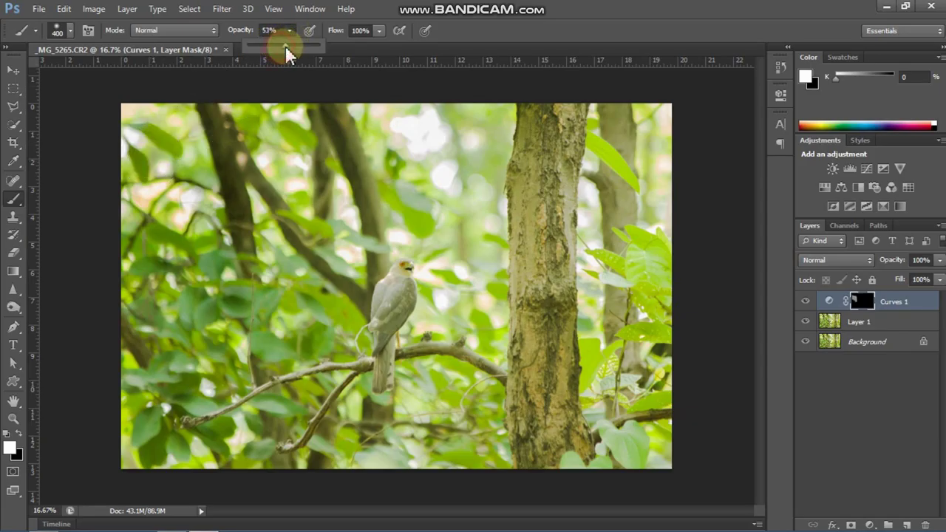
pyautogui.click(251, 159)
pyautogui.moveTo(174, 198)
pyautogui.mouseDown()
pyautogui.moveTo(152, 146)
pyautogui.moveTo(192, 115)
pyautogui.moveTo(267, 114)
pyautogui.moveTo(151, 106)
pyautogui.moveTo(397, 119)
pyautogui.moveTo(284, 119)
pyautogui.moveTo(486, 144)
pyautogui.moveTo(475, 150)
pyautogui.moveTo(609, 147)
pyautogui.moveTo(600, 119)
pyautogui.moveTo(617, 106)
pyautogui.moveTo(611, 138)
pyautogui.moveTo(663, 146)
pyautogui.moveTo(601, 195)
pyautogui.moveTo(627, 275)
pyautogui.moveTo(607, 283)
pyautogui.moveTo(592, 265)
pyautogui.moveTo(595, 218)
pyautogui.moveTo(632, 218)
pyautogui.moveTo(645, 153)
pyautogui.moveTo(667, 360)
pyautogui.moveTo(616, 257)
pyautogui.moveTo(616, 380)
pyautogui.moveTo(591, 404)
pyautogui.moveTo(593, 355)
pyautogui.moveTo(645, 453)
pyautogui.moveTo(680, 449)
pyautogui.moveTo(673, 332)
pyautogui.moveTo(624, 442)
pyautogui.moveTo(499, 462)
pyautogui.moveTo(447, 460)
pyautogui.moveTo(484, 372)
pyautogui.moveTo(465, 331)
pyautogui.moveTo(439, 377)
pyautogui.moveTo(428, 340)
pyautogui.moveTo(417, 365)
pyautogui.moveTo(433, 292)
pyautogui.mouseUp()
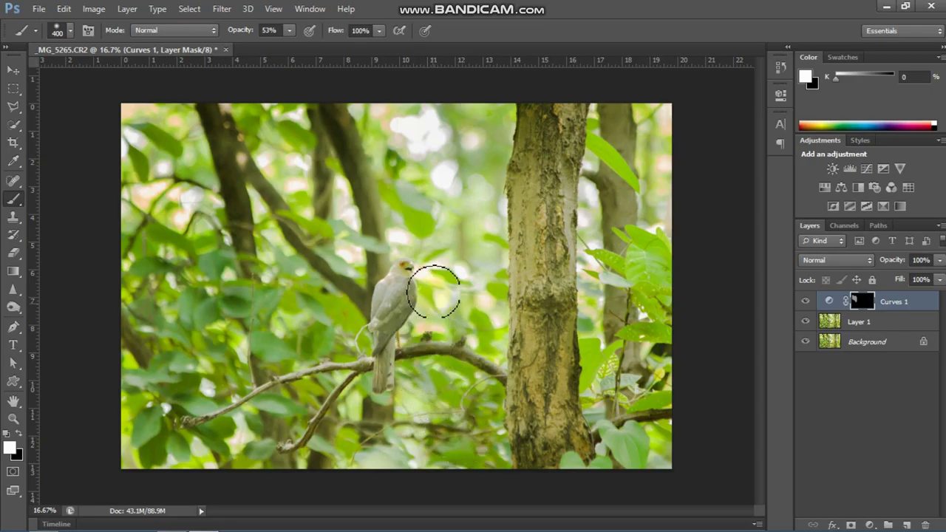
pyautogui.moveTo(489, 224)
pyautogui.mouseDown()
pyautogui.moveTo(340, 246)
pyautogui.moveTo(380, 238)
pyautogui.moveTo(403, 207)
pyautogui.moveTo(363, 188)
pyautogui.moveTo(252, 194)
pyautogui.moveTo(291, 159)
pyautogui.mouseUp()
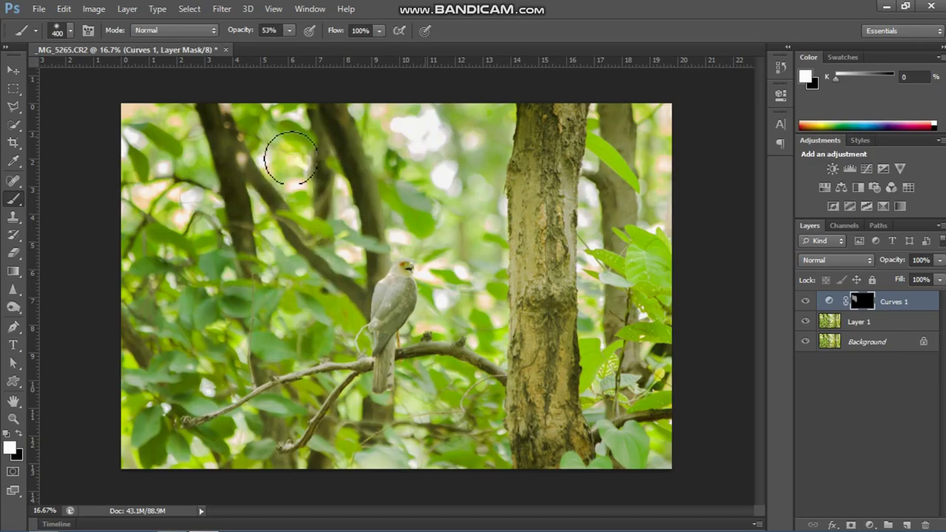
pyautogui.moveTo(444, 137)
pyautogui.mouseDown()
pyautogui.moveTo(477, 126)
pyautogui.moveTo(472, 231)
pyautogui.moveTo(481, 128)
pyautogui.moveTo(479, 298)
pyautogui.moveTo(456, 226)
pyautogui.moveTo(457, 295)
pyautogui.moveTo(437, 273)
pyautogui.moveTo(450, 327)
pyautogui.moveTo(442, 317)
pyautogui.moveTo(432, 328)
pyautogui.moveTo(415, 363)
pyautogui.moveTo(427, 447)
pyautogui.moveTo(446, 447)
pyautogui.moveTo(269, 466)
pyautogui.moveTo(370, 449)
pyautogui.moveTo(396, 455)
pyautogui.moveTo(285, 429)
pyautogui.moveTo(326, 397)
pyautogui.moveTo(344, 401)
pyautogui.moveTo(345, 299)
pyautogui.moveTo(351, 260)
pyautogui.moveTo(353, 302)
pyautogui.moveTo(366, 254)
pyautogui.moveTo(376, 258)
pyautogui.moveTo(335, 275)
pyautogui.moveTo(312, 311)
pyautogui.moveTo(316, 249)
pyautogui.moveTo(283, 366)
pyautogui.moveTo(261, 246)
pyautogui.moveTo(232, 371)
pyautogui.moveTo(206, 266)
pyautogui.moveTo(147, 376)
pyautogui.moveTo(155, 224)
pyautogui.moveTo(138, 302)
pyautogui.moveTo(148, 451)
pyautogui.moveTo(139, 476)
pyautogui.moveTo(133, 423)
pyautogui.moveTo(138, 466)
pyautogui.moveTo(387, 485)
pyautogui.moveTo(351, 457)
pyautogui.mouseUp()
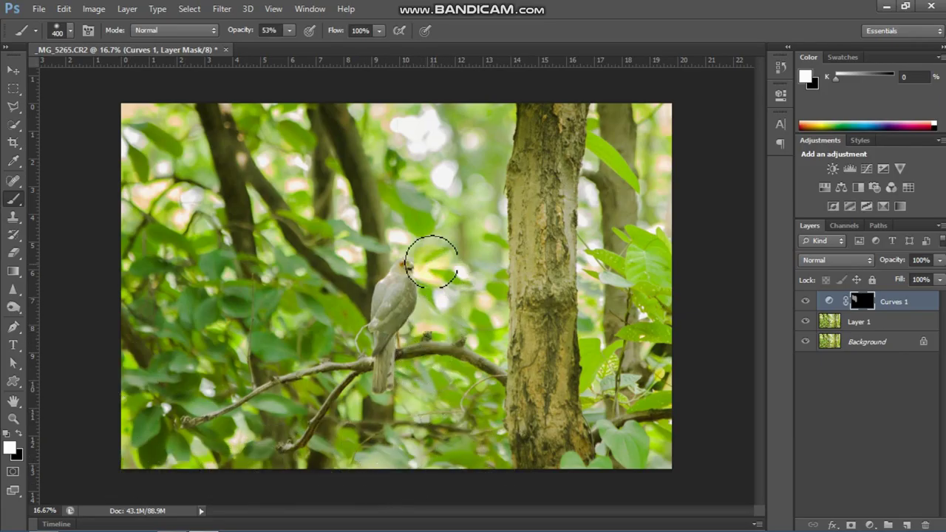
pyautogui.moveTo(432, 262)
pyautogui.mouseDown()
pyautogui.moveTo(383, 251)
pyautogui.moveTo(362, 260)
pyautogui.moveTo(363, 238)
pyautogui.mouseUp()
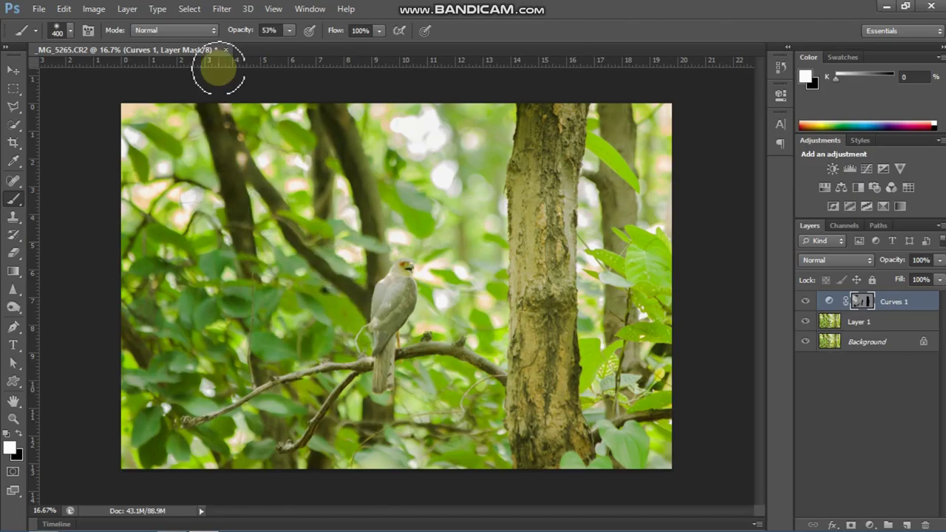
# Raise the brush opacity to 84% and paint over the upper and left background foliage on the Curves 1 mask.
pyautogui.moveTo(290, 33)
pyautogui.mouseDown()
pyautogui.moveTo(296, 45)
pyautogui.moveTo(336, 51)
pyautogui.moveTo(308, 50)
pyautogui.mouseUp()
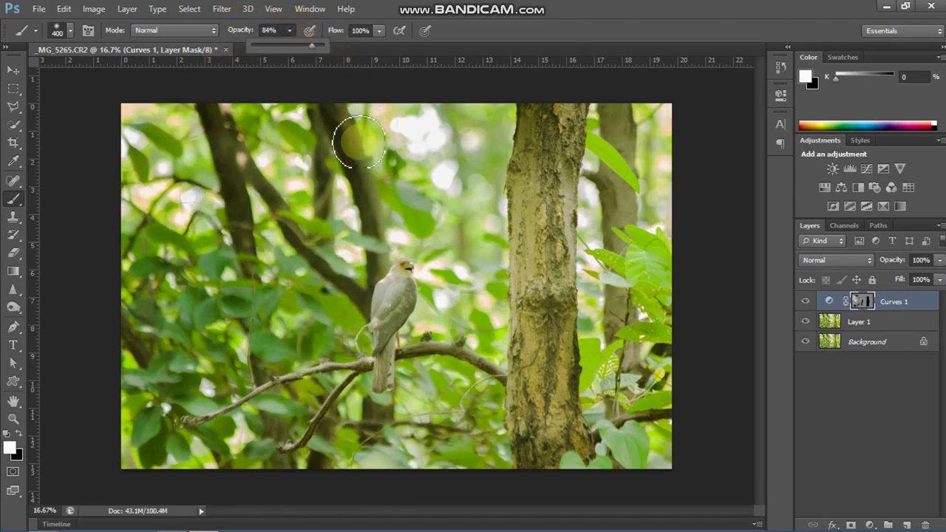
pyautogui.moveTo(369, 149); pyautogui.dragTo(405, 150)
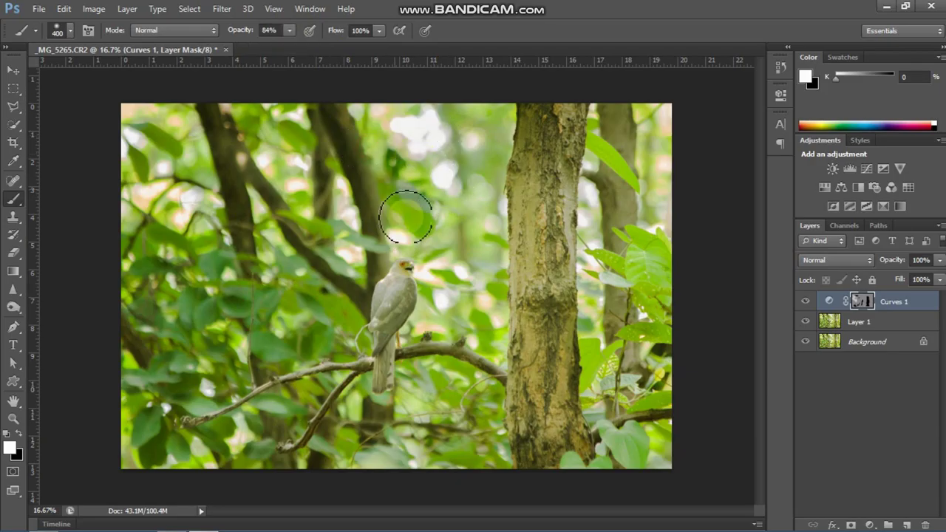
pyautogui.moveTo(442, 270)
pyautogui.mouseDown()
pyautogui.moveTo(481, 303)
pyautogui.moveTo(478, 251)
pyautogui.moveTo(484, 267)
pyautogui.moveTo(457, 165)
pyautogui.mouseUp()
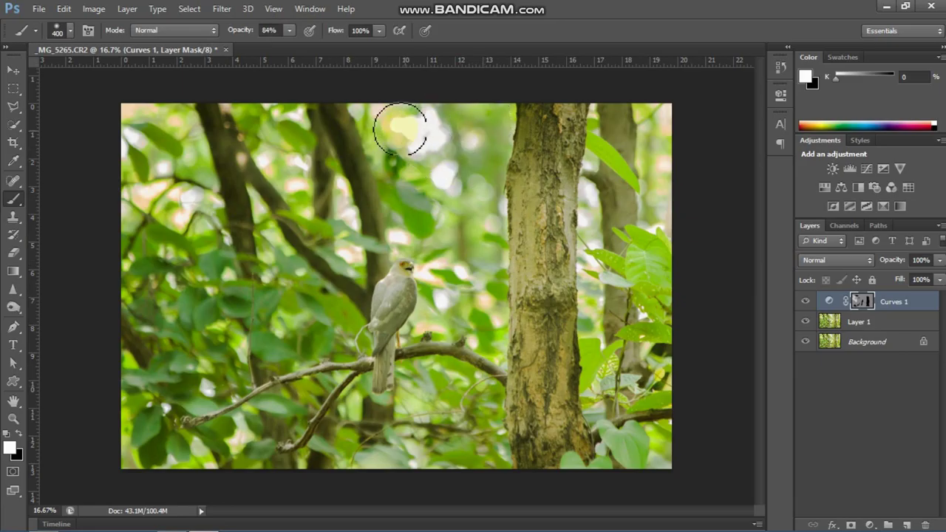
pyautogui.moveTo(400, 129)
pyautogui.mouseDown()
pyautogui.moveTo(464, 175)
pyautogui.moveTo(388, 100)
pyautogui.moveTo(427, 129)
pyautogui.moveTo(379, 111)
pyautogui.moveTo(411, 164)
pyautogui.moveTo(371, 108)
pyautogui.moveTo(436, 118)
pyautogui.moveTo(500, 107)
pyautogui.moveTo(478, 214)
pyautogui.moveTo(460, 224)
pyautogui.moveTo(419, 187)
pyautogui.moveTo(420, 237)
pyautogui.moveTo(352, 247)
pyautogui.moveTo(372, 260)
pyautogui.moveTo(355, 275)
pyautogui.mouseUp()
pyautogui.moveTo(345, 235)
pyautogui.mouseDown()
pyautogui.moveTo(307, 176)
pyautogui.moveTo(281, 153)
pyautogui.moveTo(292, 175)
pyautogui.moveTo(267, 141)
pyautogui.moveTo(252, 101)
pyautogui.moveTo(297, 119)
pyautogui.moveTo(303, 156)
pyautogui.moveTo(246, 109)
pyautogui.moveTo(327, 207)
pyautogui.moveTo(334, 192)
pyautogui.moveTo(339, 242)
pyautogui.moveTo(214, 250)
pyautogui.moveTo(181, 184)
pyautogui.moveTo(188, 119)
pyautogui.moveTo(165, 237)
pyautogui.moveTo(129, 126)
pyautogui.moveTo(155, 205)
pyautogui.mouseUp()
pyautogui.moveTo(120, 114)
pyautogui.mouseDown()
pyautogui.moveTo(116, 197)
pyautogui.moveTo(168, 220)
pyautogui.moveTo(146, 313)
pyautogui.moveTo(184, 342)
pyautogui.moveTo(222, 476)
pyautogui.moveTo(281, 414)
pyautogui.moveTo(345, 372)
pyautogui.moveTo(340, 289)
pyautogui.moveTo(332, 320)
pyautogui.moveTo(392, 188)
pyautogui.moveTo(461, 261)
pyautogui.mouseUp()
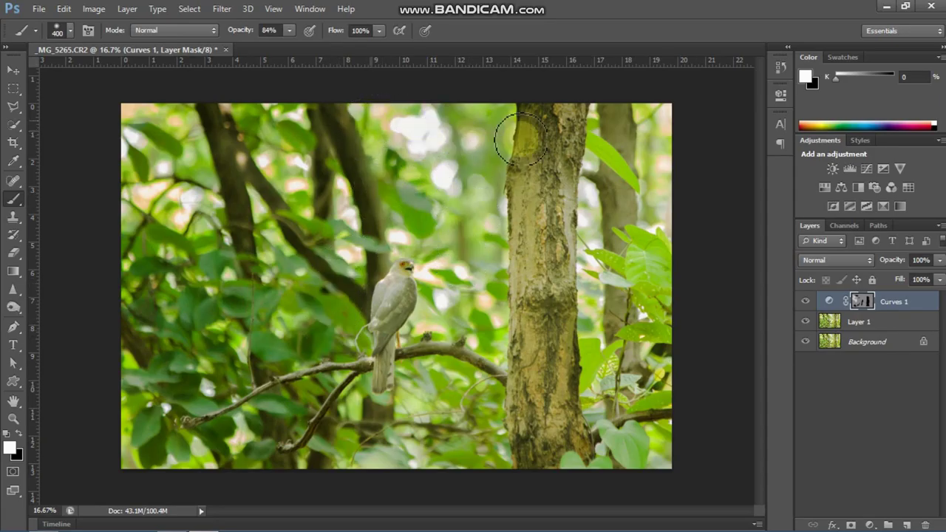
# Paint white on the Curves 1 mask over the main trunk, the right and lower foliage, and the area around the bird.
pyautogui.moveTo(521, 139)
pyautogui.mouseDown()
pyautogui.moveTo(576, 148)
pyautogui.moveTo(569, 234)
pyautogui.moveTo(518, 354)
pyautogui.moveTo(543, 292)
pyautogui.moveTo(526, 178)
pyautogui.moveTo(510, 250)
pyautogui.moveTo(451, 333)
pyautogui.moveTo(433, 329)
pyautogui.moveTo(427, 344)
pyautogui.moveTo(540, 340)
pyautogui.moveTo(558, 320)
pyautogui.moveTo(567, 344)
pyautogui.moveTo(603, 309)
pyautogui.moveTo(578, 223)
pyautogui.moveTo(552, 329)
pyautogui.moveTo(591, 233)
pyautogui.moveTo(631, 240)
pyautogui.moveTo(691, 216)
pyautogui.moveTo(674, 123)
pyautogui.moveTo(633, 279)
pyautogui.moveTo(596, 261)
pyautogui.moveTo(636, 312)
pyautogui.moveTo(647, 492)
pyautogui.moveTo(606, 453)
pyautogui.moveTo(610, 441)
pyautogui.moveTo(643, 458)
pyautogui.moveTo(686, 463)
pyautogui.mouseUp()
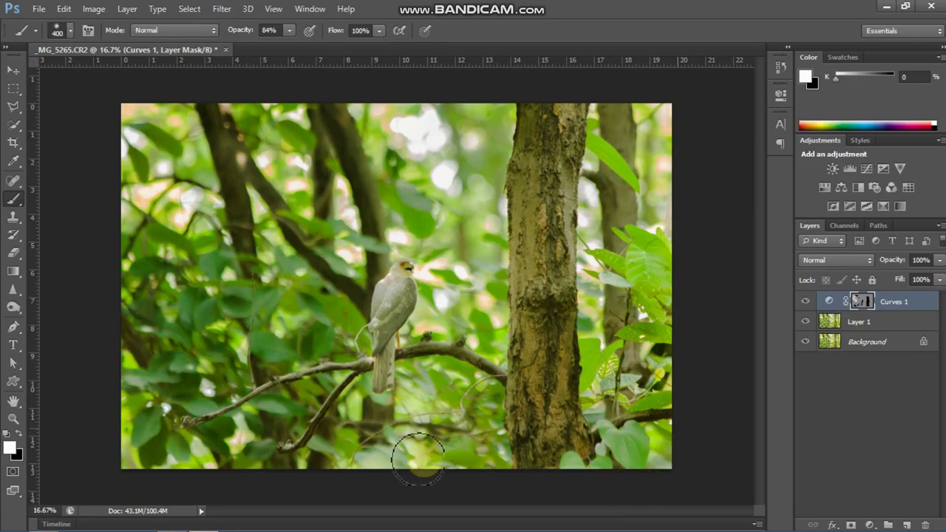
pyautogui.moveTo(417, 459)
pyautogui.mouseDown()
pyautogui.moveTo(436, 434)
pyautogui.moveTo(431, 409)
pyautogui.moveTo(413, 421)
pyautogui.moveTo(381, 470)
pyautogui.moveTo(382, 417)
pyautogui.moveTo(360, 427)
pyautogui.moveTo(342, 375)
pyautogui.moveTo(322, 388)
pyautogui.moveTo(297, 461)
pyautogui.moveTo(255, 375)
pyautogui.moveTo(218, 396)
pyautogui.moveTo(146, 469)
pyautogui.moveTo(143, 389)
pyautogui.mouseUp()
pyautogui.click(352, 254)
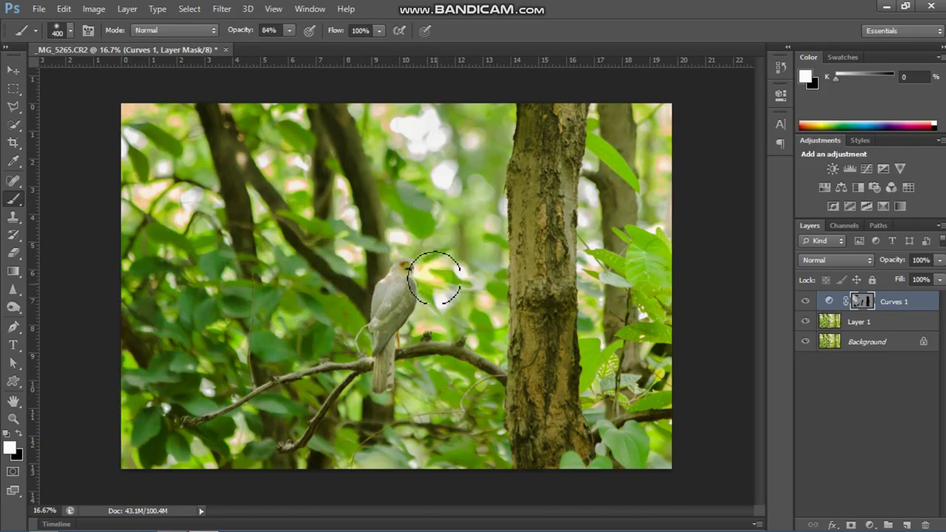
pyautogui.moveTo(388, 373)
pyautogui.mouseDown()
pyautogui.moveTo(351, 392)
pyautogui.moveTo(323, 366)
pyautogui.moveTo(346, 350)
pyautogui.mouseUp()
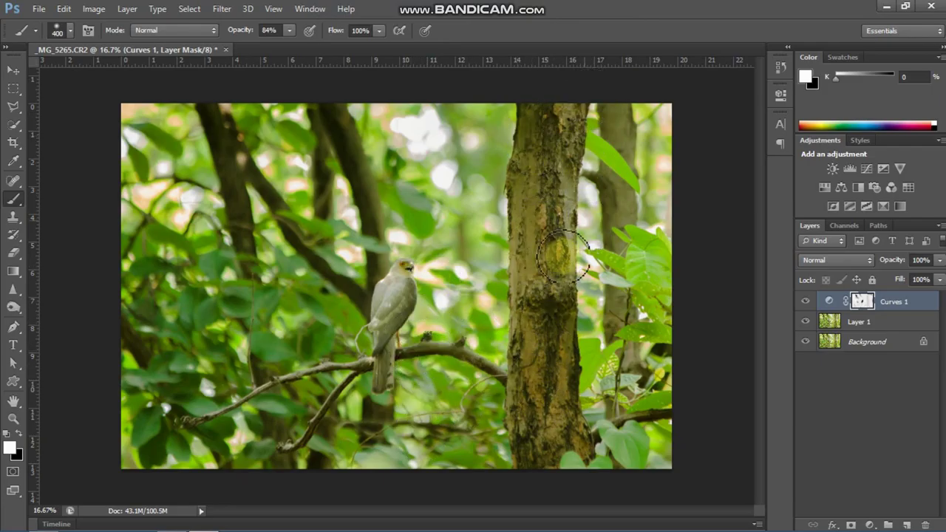
pyautogui.moveTo(596, 304)
pyautogui.mouseDown()
pyautogui.moveTo(597, 234)
pyautogui.moveTo(642, 103)
pyautogui.moveTo(664, 447)
pyautogui.mouseUp()
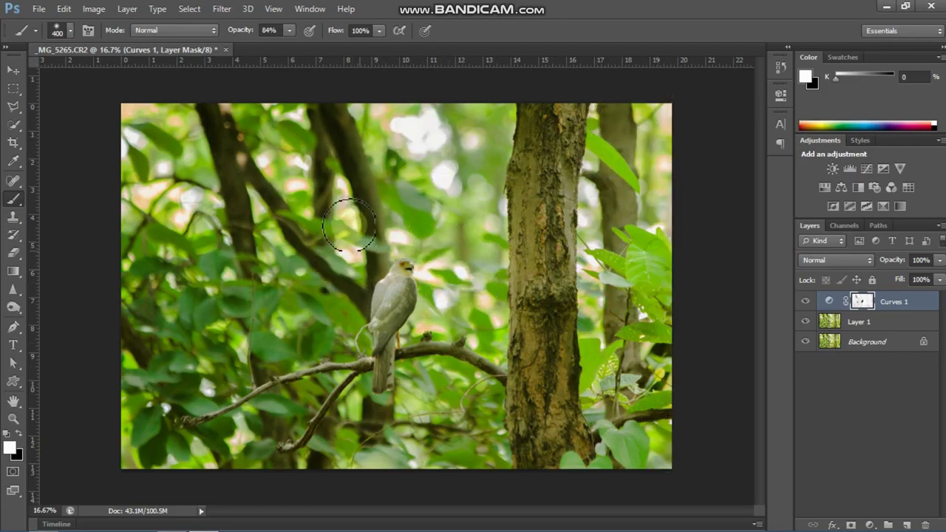
pyautogui.moveTo(339, 181)
pyautogui.mouseDown()
pyautogui.moveTo(276, 177)
pyautogui.moveTo(292, 159)
pyautogui.moveTo(281, 118)
pyautogui.moveTo(110, 119)
pyautogui.moveTo(137, 182)
pyautogui.moveTo(177, 226)
pyautogui.moveTo(112, 288)
pyautogui.moveTo(239, 369)
pyautogui.moveTo(296, 329)
pyautogui.moveTo(344, 363)
pyautogui.moveTo(356, 325)
pyautogui.moveTo(337, 270)
pyautogui.moveTo(377, 230)
pyautogui.moveTo(374, 287)
pyautogui.moveTo(380, 264)
pyautogui.moveTo(325, 281)
pyautogui.moveTo(382, 225)
pyautogui.moveTo(445, 280)
pyautogui.mouseUp()
pyautogui.moveTo(433, 336); pyautogui.dragTo(436, 343)
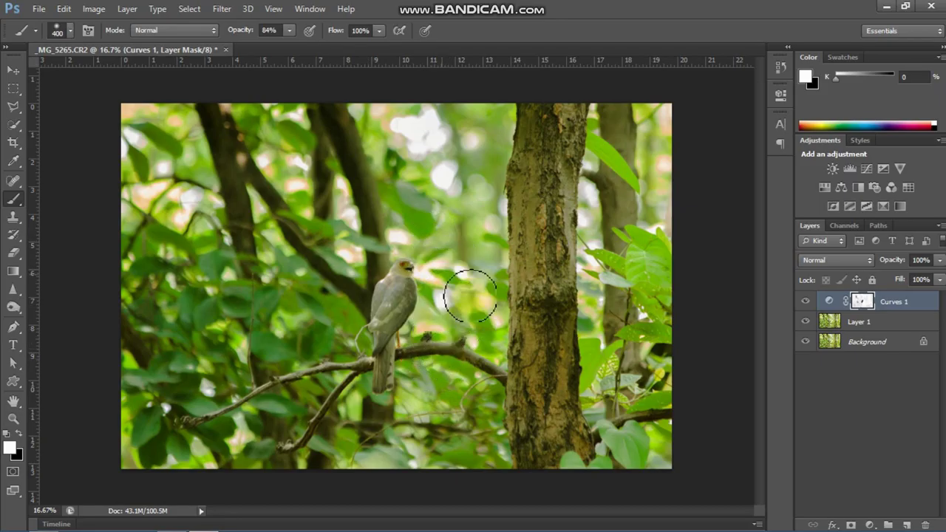
pyautogui.moveTo(509, 358)
pyautogui.mouseDown()
pyautogui.moveTo(556, 422)
pyautogui.moveTo(579, 181)
pyautogui.moveTo(621, 106)
pyautogui.moveTo(610, 110)
pyautogui.moveTo(639, 342)
pyautogui.moveTo(643, 275)
pyautogui.moveTo(639, 456)
pyautogui.moveTo(617, 416)
pyautogui.moveTo(659, 413)
pyautogui.moveTo(645, 458)
pyautogui.moveTo(651, 426)
pyautogui.moveTo(551, 300)
pyautogui.moveTo(468, 301)
pyautogui.moveTo(443, 289)
pyautogui.mouseUp()
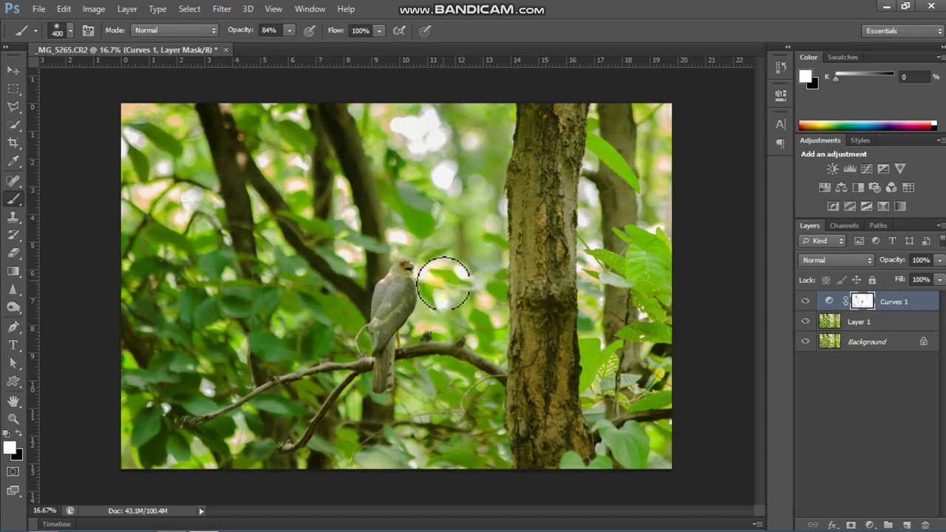
pyautogui.hotkey('ctrl', '+')
pyautogui.hotkey('ctrl', '+')
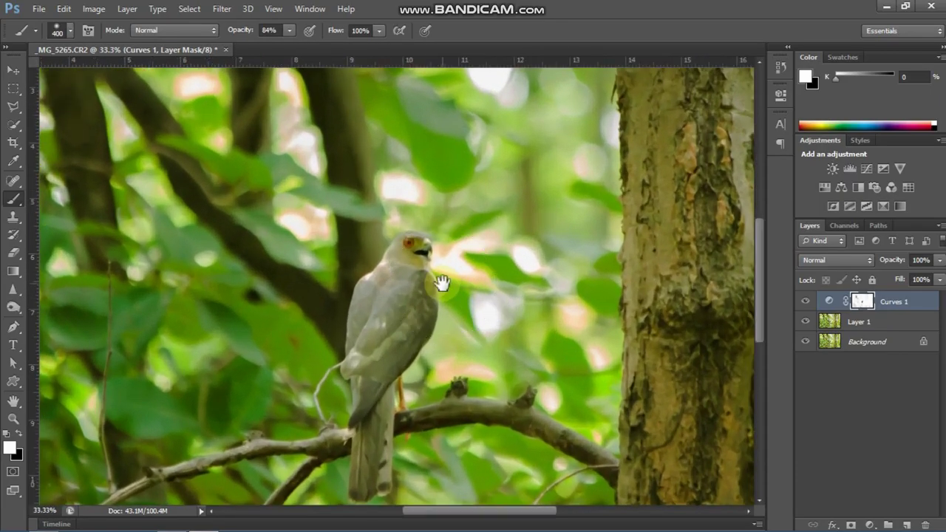
pyautogui.moveTo(397, 277); pyautogui.dragTo(316, 279)
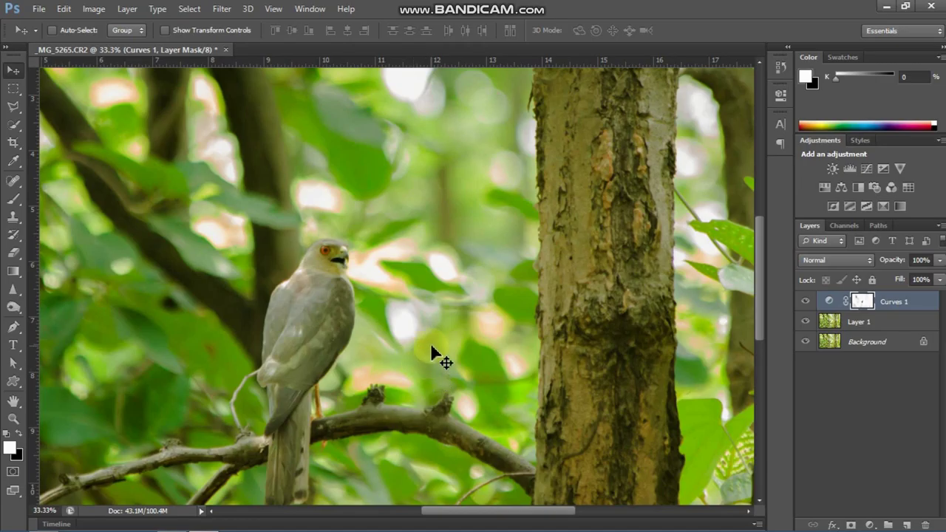
pyautogui.hotkey('ctrl', '0')
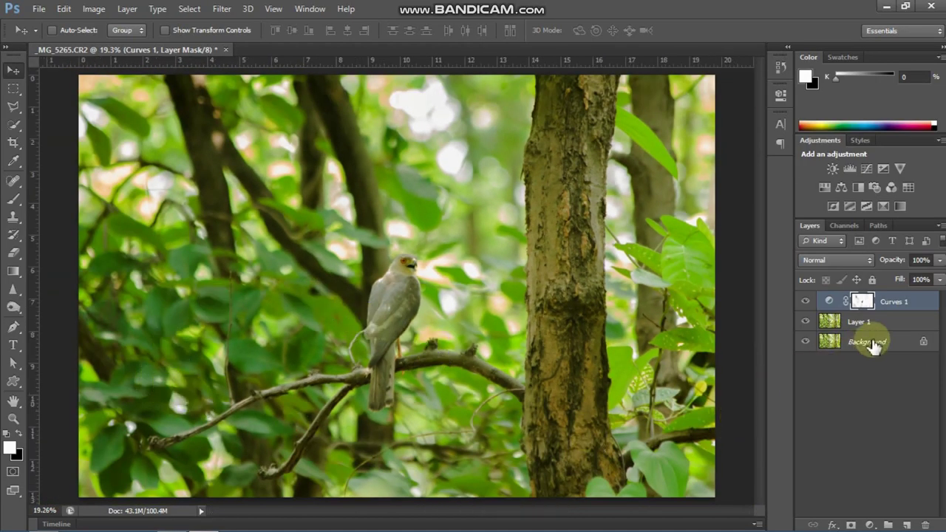
# On Layer 1, select the blown-out highlights at the top of the photo between the trunks using Quick Selection at size 35.
pyautogui.click(871, 324)
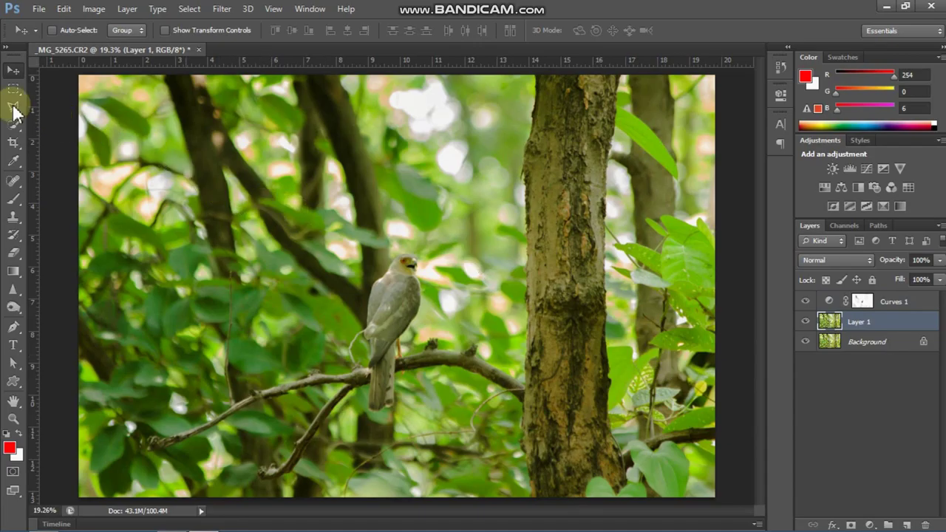
pyautogui.click(14, 128)
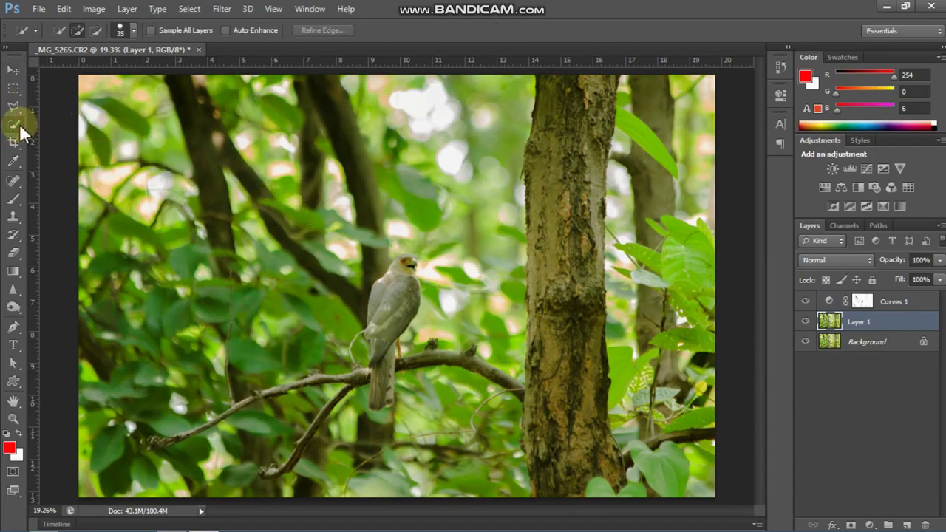
pyautogui.rightClick(20, 127)
pyautogui.click(52, 123)
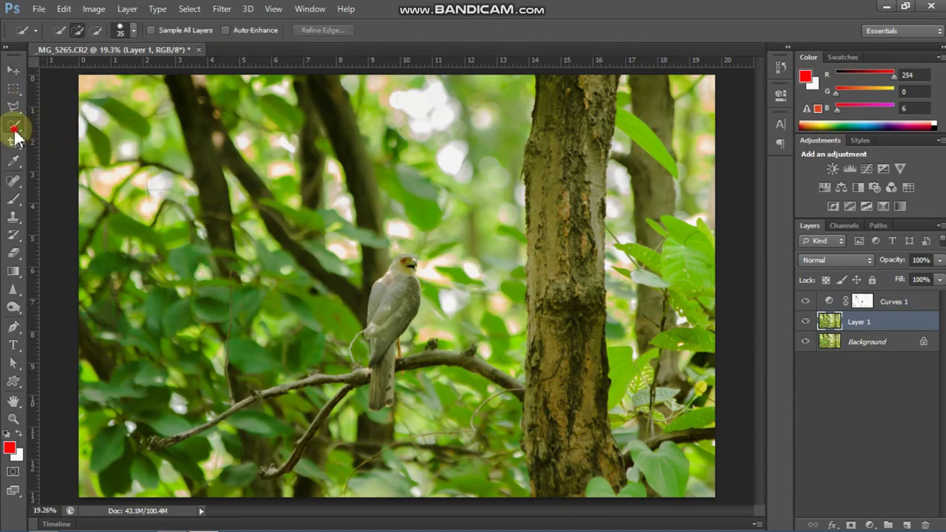
pyautogui.rightClick(15, 129)
pyautogui.click(56, 127)
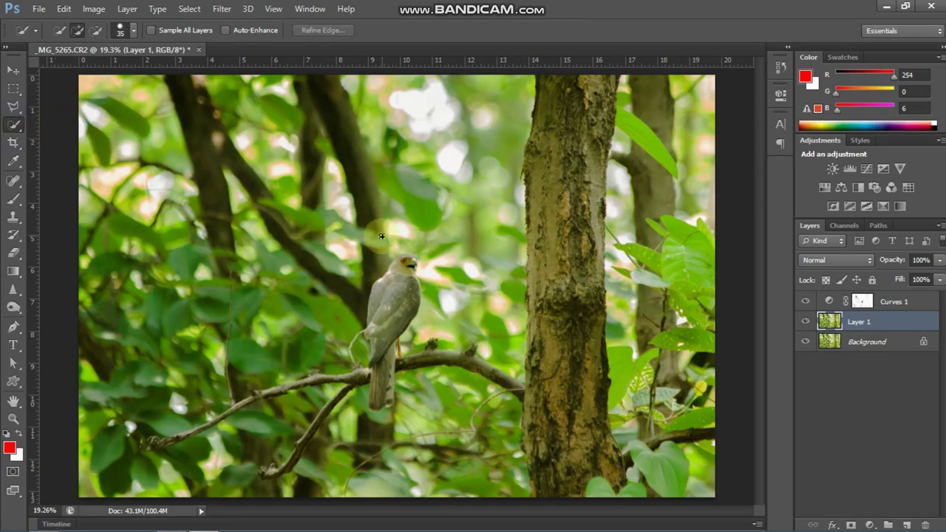
pyautogui.moveTo(372, 75); pyautogui.dragTo(380, 91)
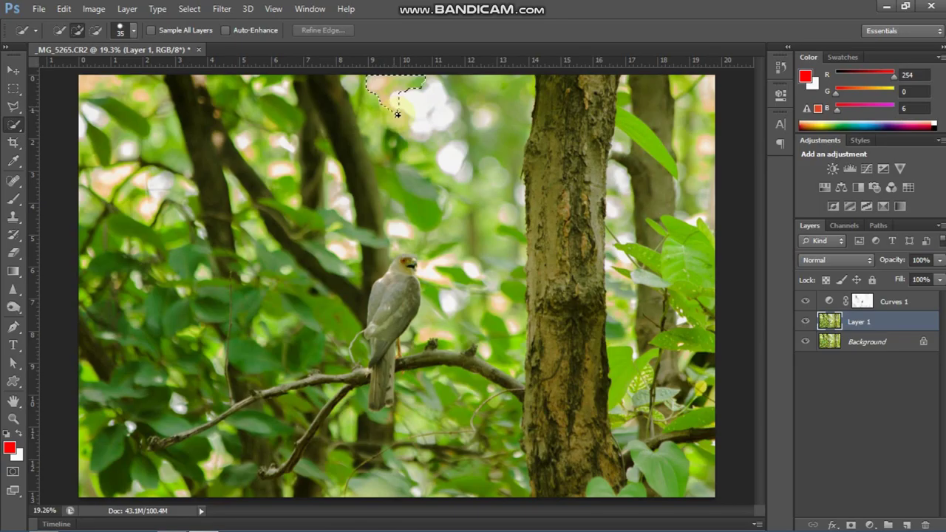
pyautogui.moveTo(403, 122); pyautogui.dragTo(465, 177)
# Add the bright highlights in front of the bird's beak to the selection, reducing the Quick Selection brush to size 8.
pyautogui.moveTo(420, 226)
pyautogui.mouseDown()
pyautogui.moveTo(393, 228)
pyautogui.moveTo(439, 262)
pyautogui.moveTo(422, 270)
pyautogui.moveTo(453, 283)
pyautogui.moveTo(466, 275)
pyautogui.moveTo(459, 258)
pyautogui.moveTo(474, 270)
pyautogui.moveTo(422, 247)
pyautogui.moveTo(421, 261)
pyautogui.mouseUp()
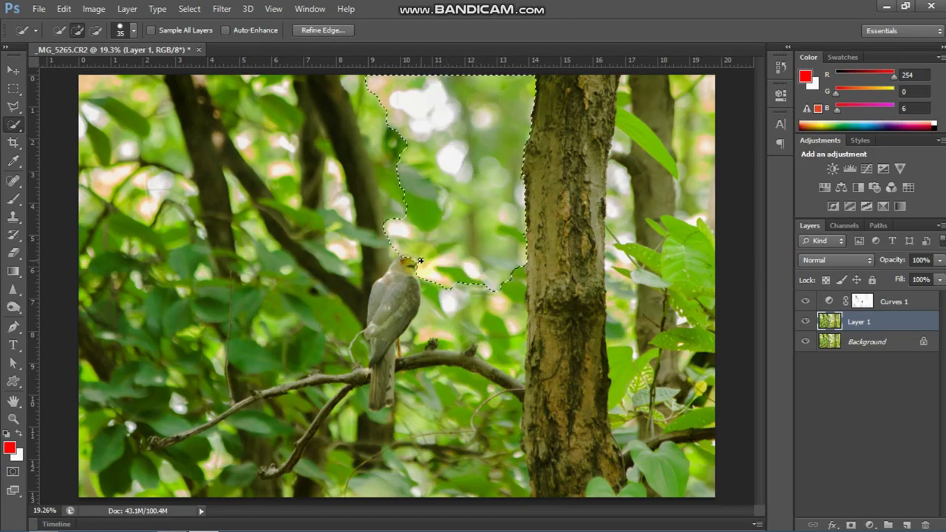
pyautogui.hotkey('ctrl', 'z')
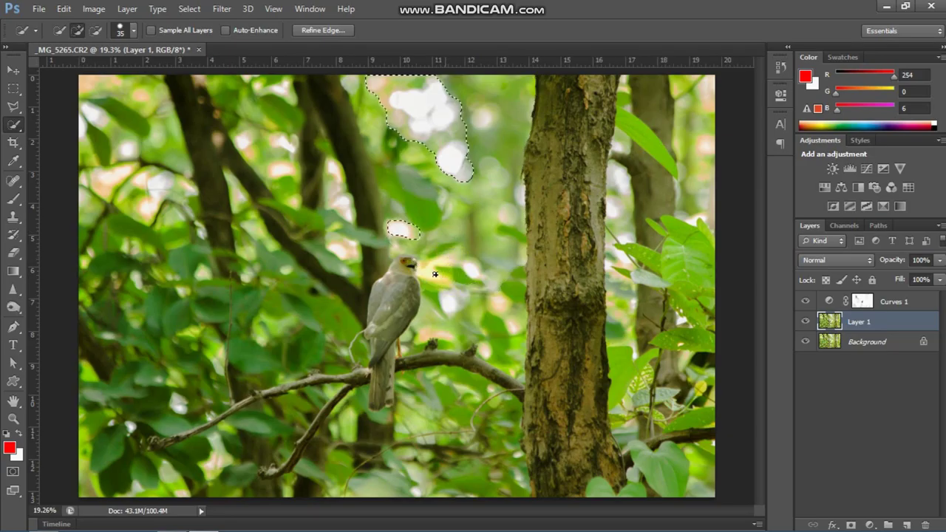
pyautogui.scroll(3, 436, 284)
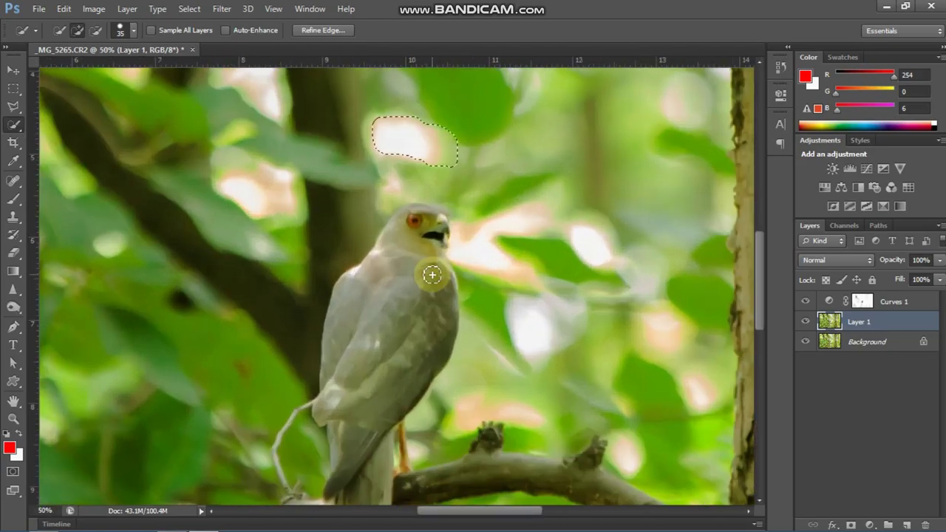
pyautogui.moveTo(461, 258); pyautogui.dragTo(534, 284)
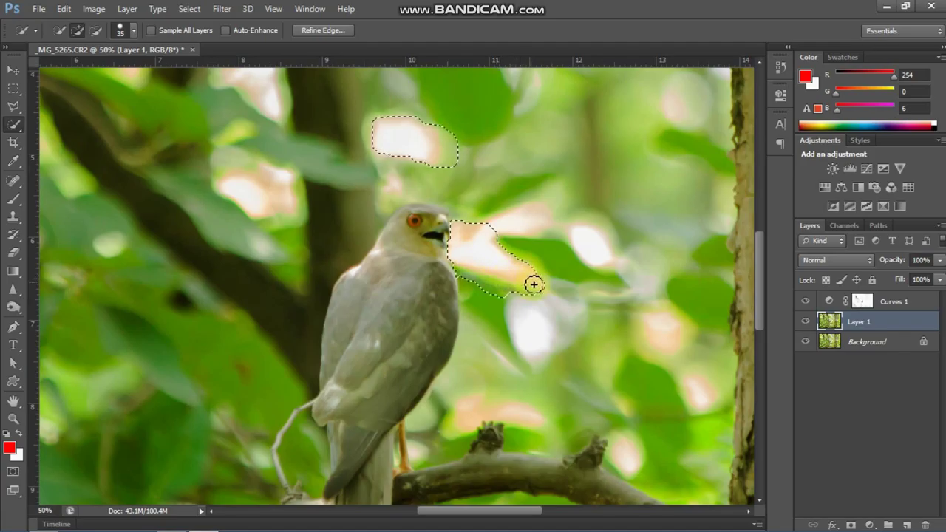
pyautogui.moveTo(481, 242)
pyautogui.mouseDown()
pyautogui.moveTo(498, 225)
pyautogui.moveTo(537, 221)
pyautogui.moveTo(528, 212)
pyautogui.moveTo(589, 241)
pyautogui.mouseUp()
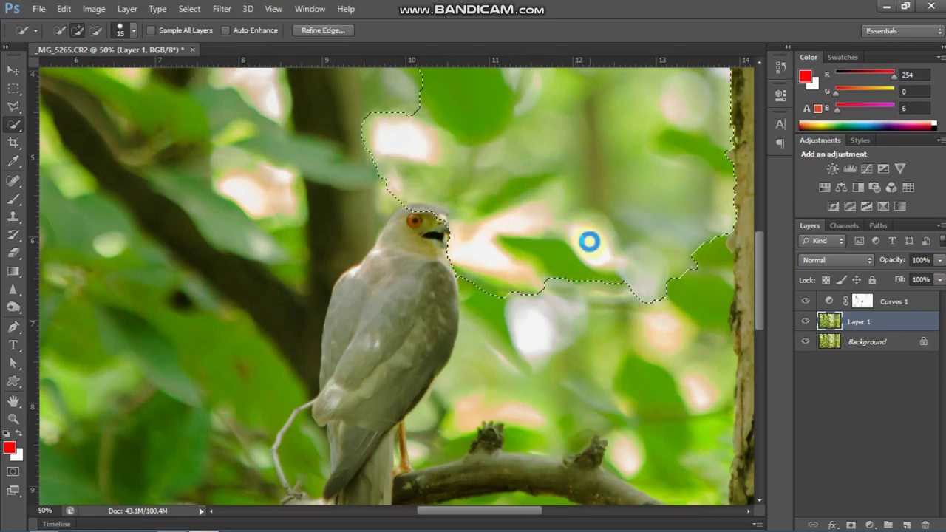
pyautogui.hotkey('ctrl', 'z')
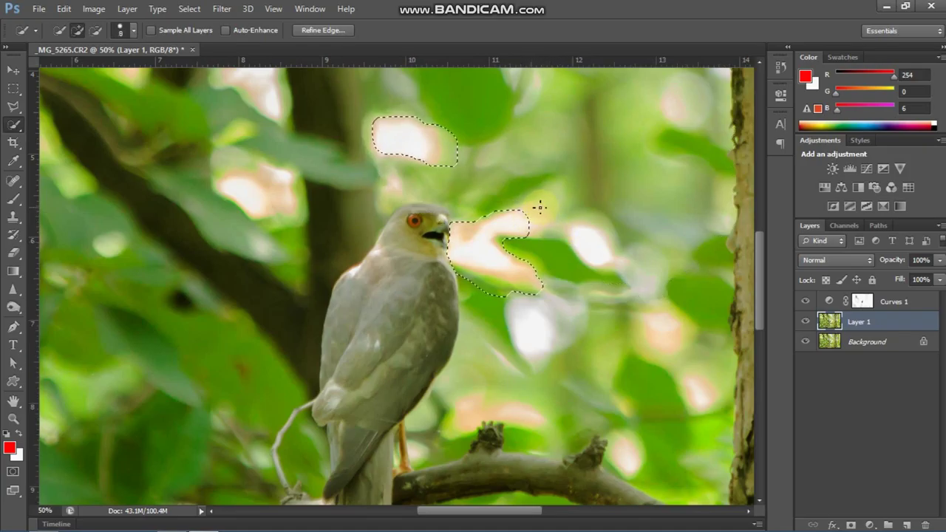
pyautogui.moveTo(534, 210); pyautogui.dragTo(548, 215)
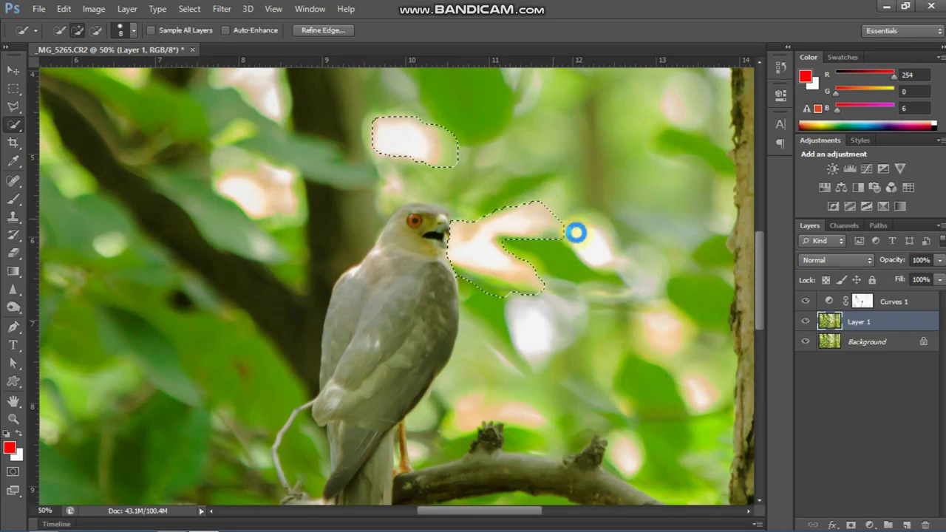
# Try to add the isolated white highlight beyond the leaf in front of the bird's beak to the selection.
pyautogui.click(570, 228)
pyautogui.hotkey('ctrl', 'alt', 'z')
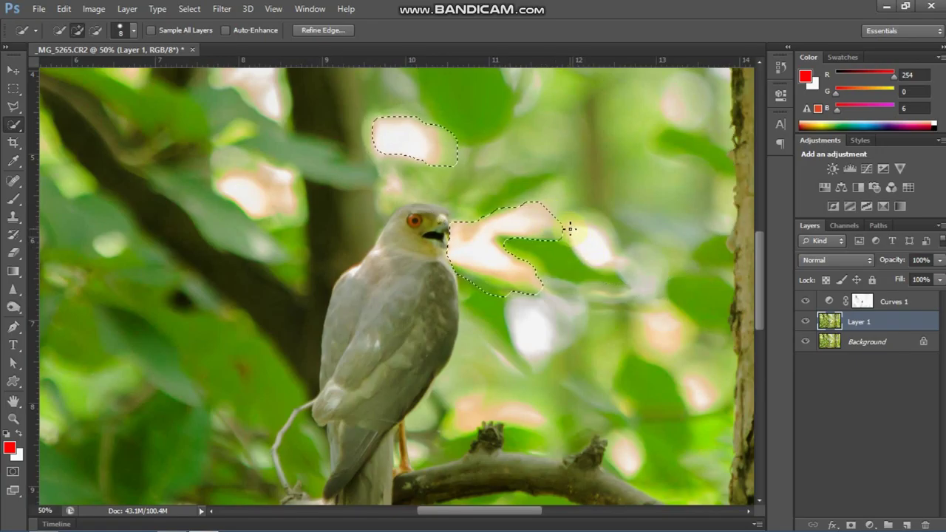
pyautogui.click(585, 251)
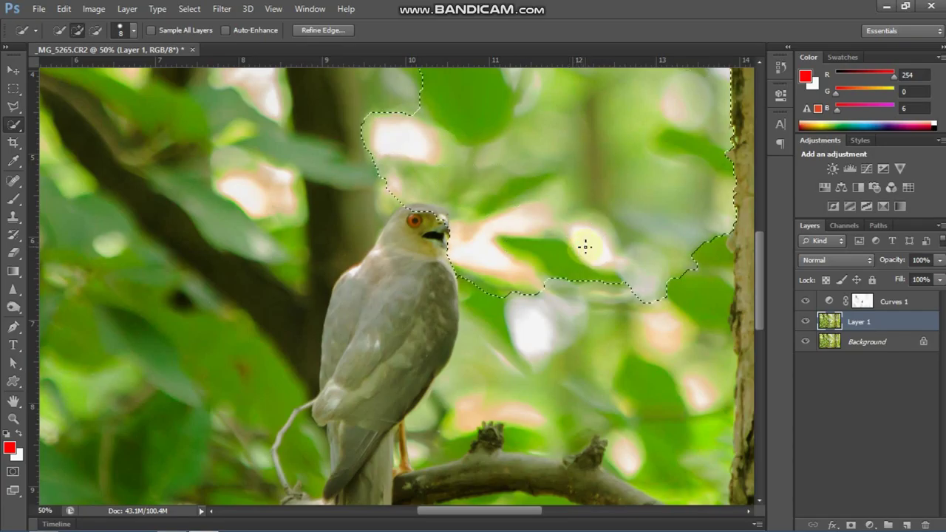
pyautogui.hotkey('ctrl', 'alt', 'z')
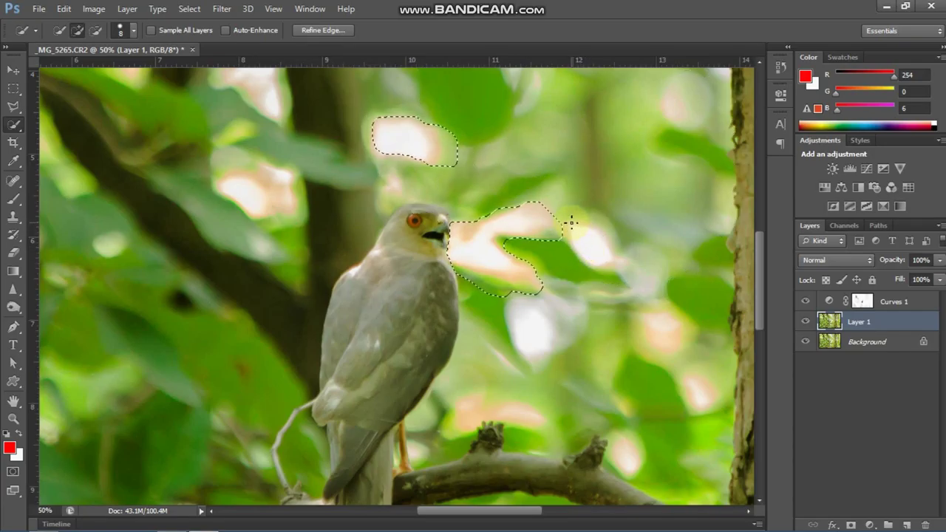
pyautogui.hotkey('ctrl', '+')
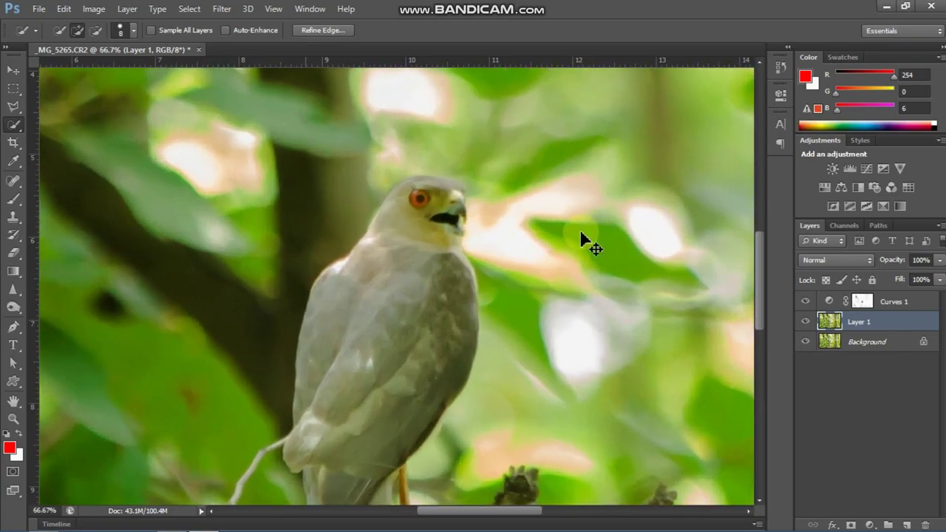
pyautogui.hotkey('ctrl', '+')
pyautogui.moveTo(525, 228); pyautogui.dragTo(225, 228)
pyautogui.moveTo(471, 166)
pyautogui.mouseDown()
pyautogui.moveTo(498, 209)
pyautogui.moveTo(527, 225)
pyautogui.mouseUp()
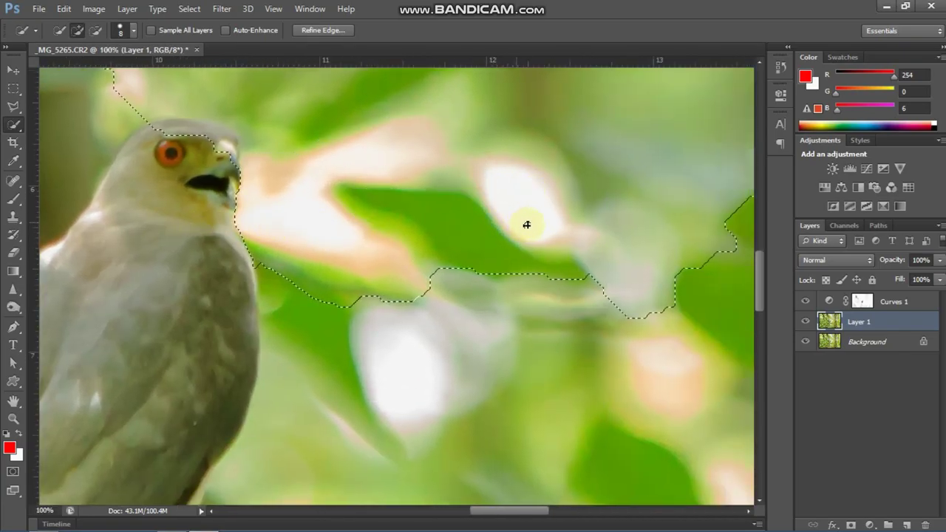
pyautogui.hotkey('ctrl', 'z')
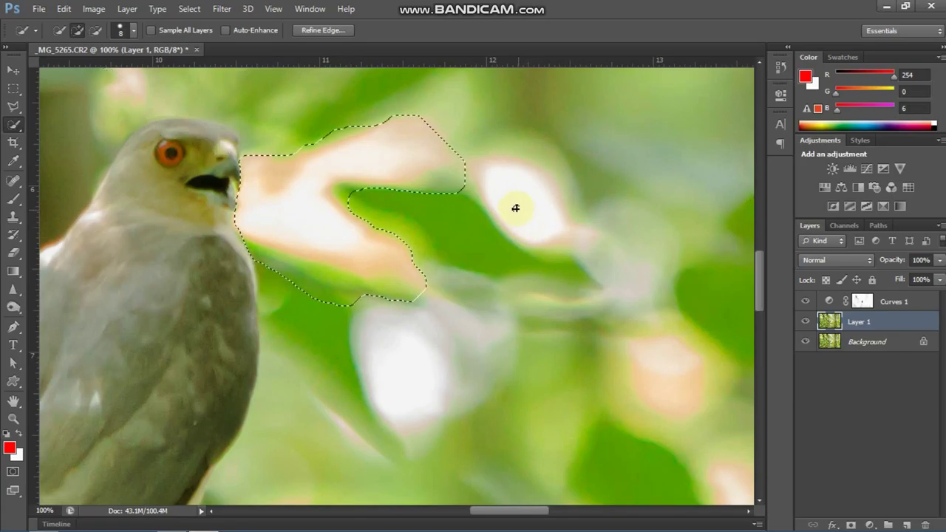
pyautogui.moveTo(487, 159); pyautogui.dragTo(501, 173)
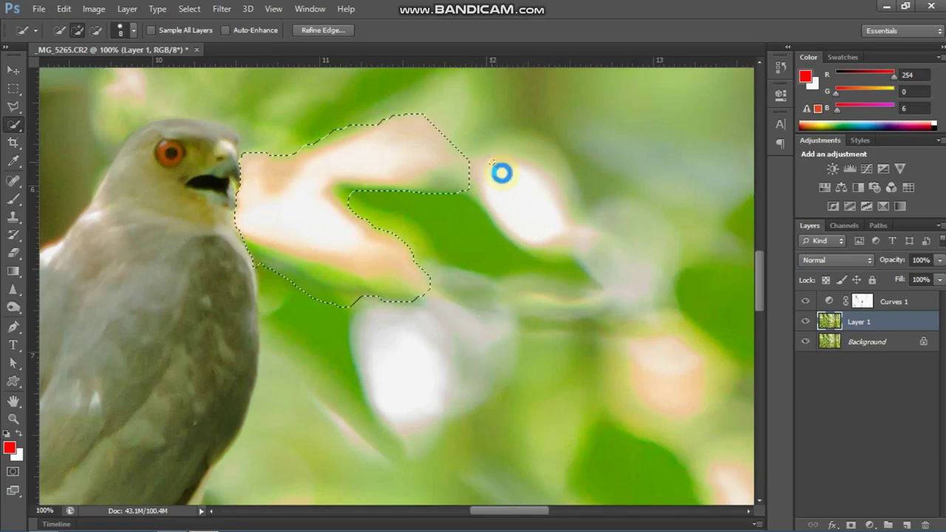
pyautogui.click(490, 165)
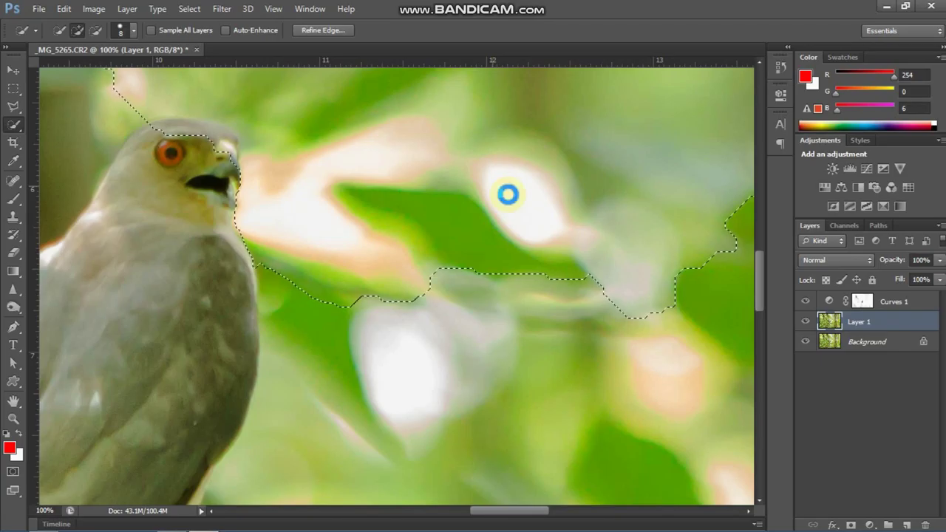
pyautogui.hotkey('ctrl', 'z')
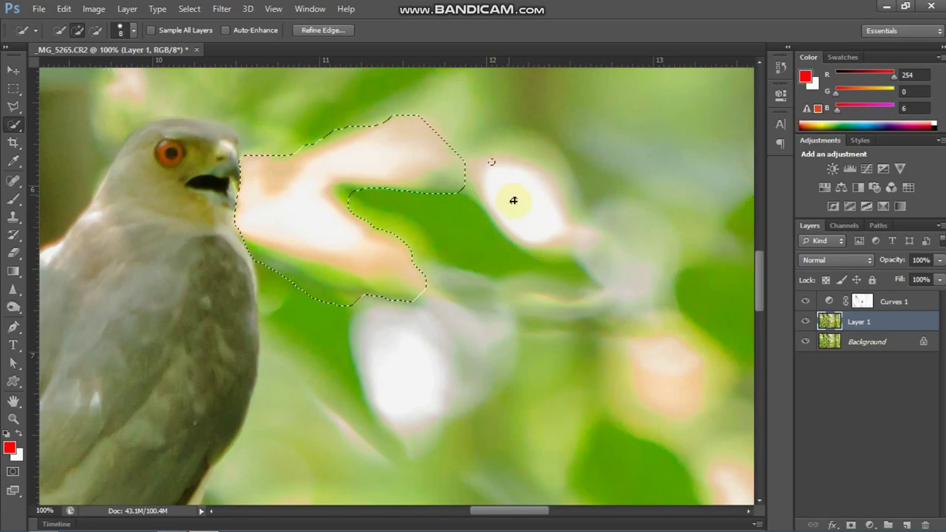
# Extend the selection across the background between the bird and the main trunk.
pyautogui.click(621, 261)
pyautogui.click(581, 237)
pyautogui.click(407, 212)
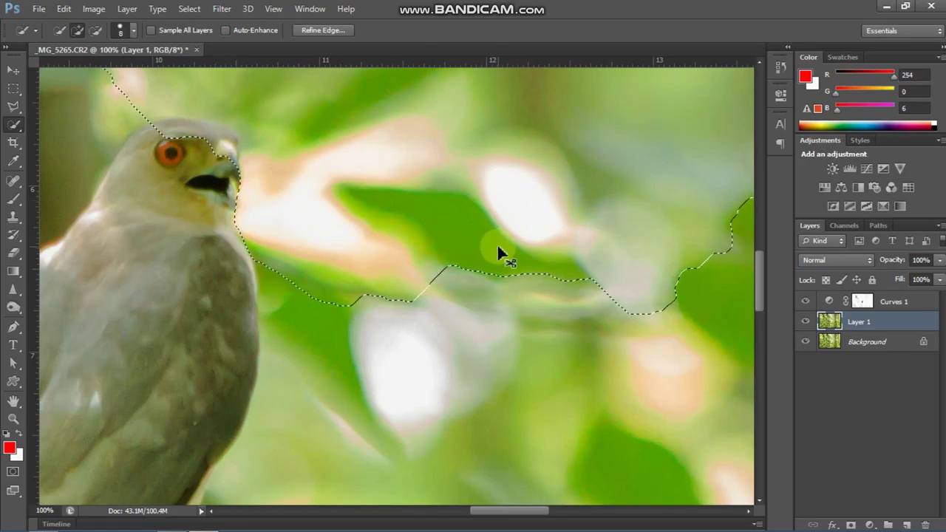
# Subtract the bird's head and beak from the selection so its edge follows the bird's outline.
pyautogui.hotkey('ctrl', '-')
pyautogui.click(275, 194)
pyautogui.hotkey('ctrl', '+')
pyautogui.hotkey('ctrl', '+')
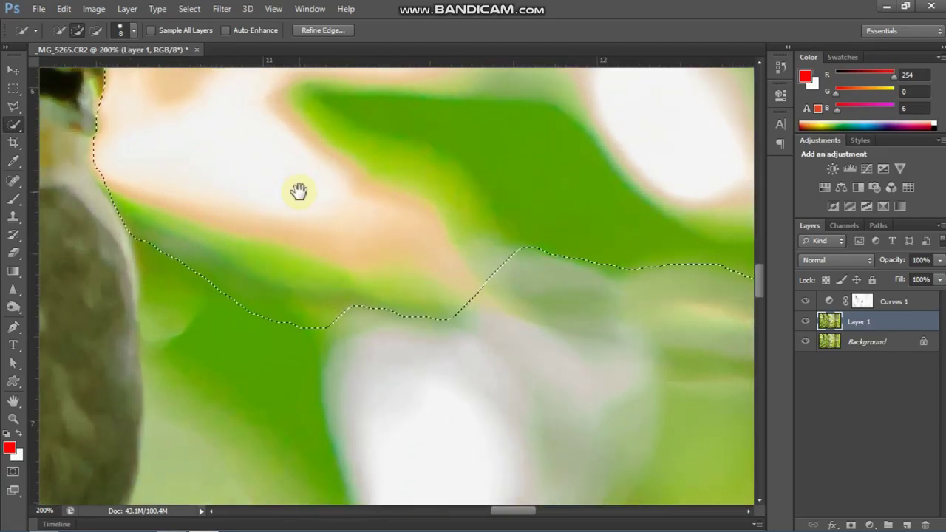
pyautogui.moveTo(120, 164); pyautogui.dragTo(345, 318)
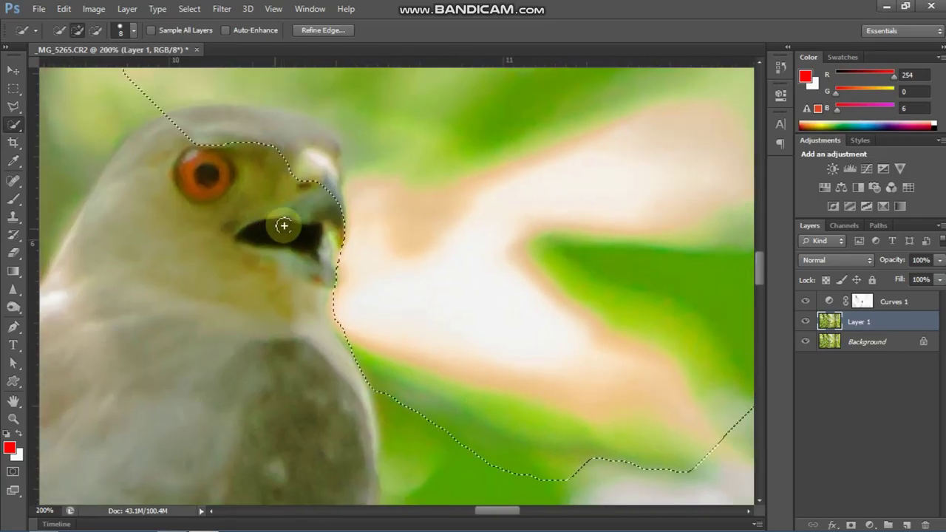
pyautogui.press('alt')
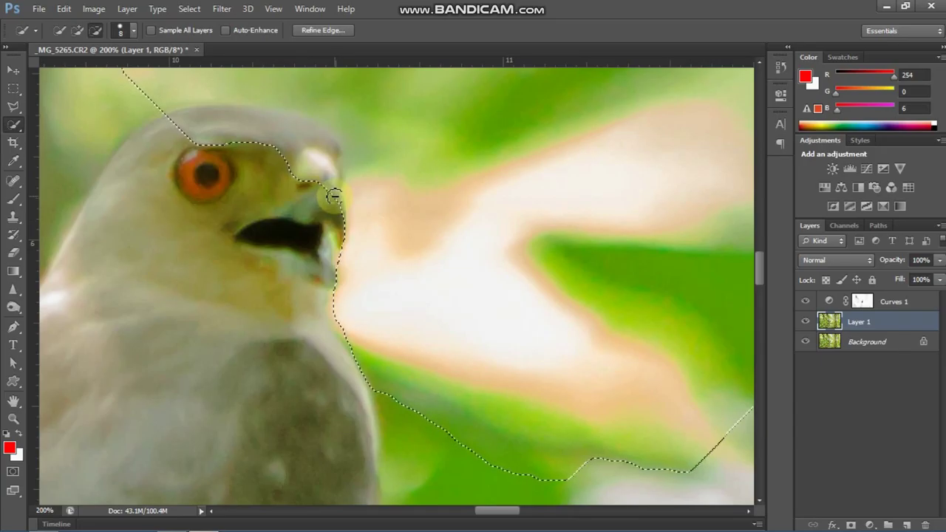
pyautogui.moveTo(334, 196)
pyautogui.mouseDown()
pyautogui.moveTo(330, 145)
pyautogui.moveTo(305, 142)
pyautogui.moveTo(313, 175)
pyautogui.moveTo(301, 180)
pyautogui.moveTo(317, 178)
pyautogui.moveTo(291, 139)
pyautogui.moveTo(261, 137)
pyautogui.moveTo(311, 128)
pyautogui.mouseUp()
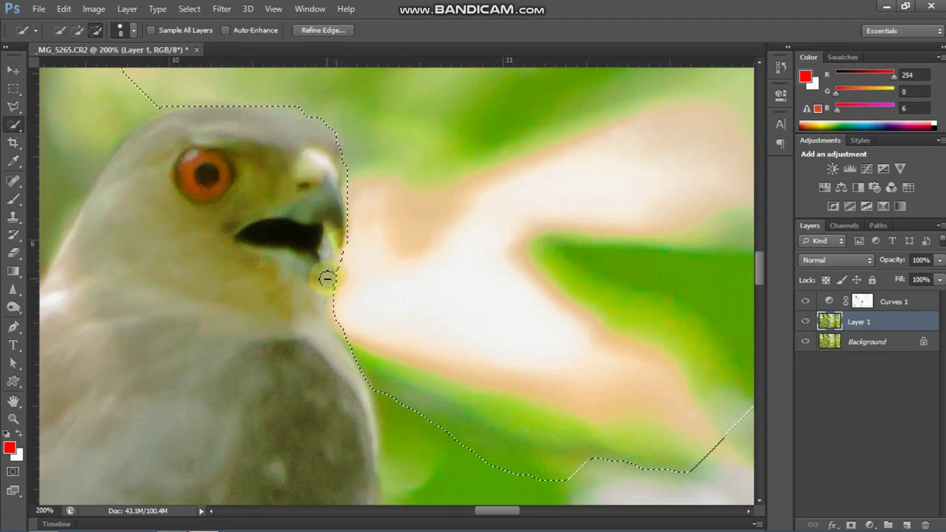
pyautogui.moveTo(315, 282); pyautogui.dragTo(348, 264)
pyautogui.press('alt')
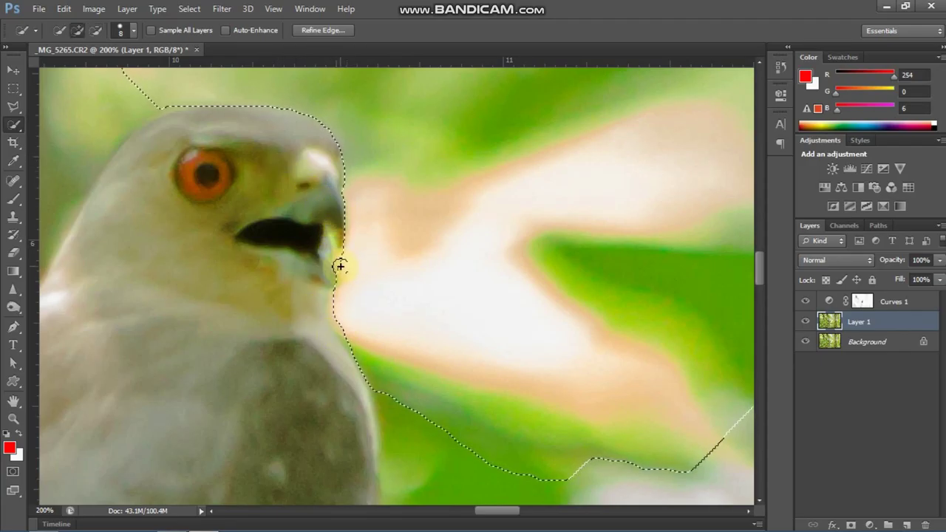
# Add the bright background in the photo's upper-left corner, beside the dark trunk, to the selection.
pyautogui.hotkey('ctrl', '0')
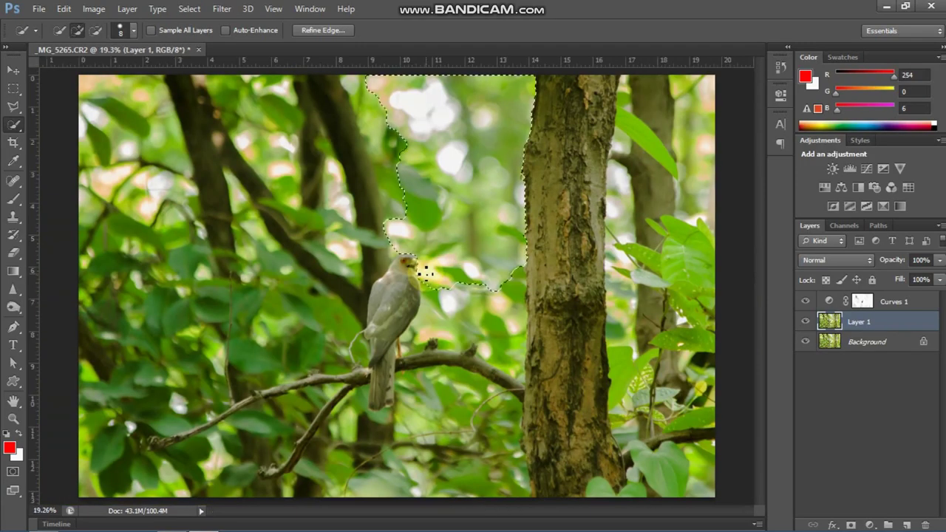
pyautogui.click(142, 184)
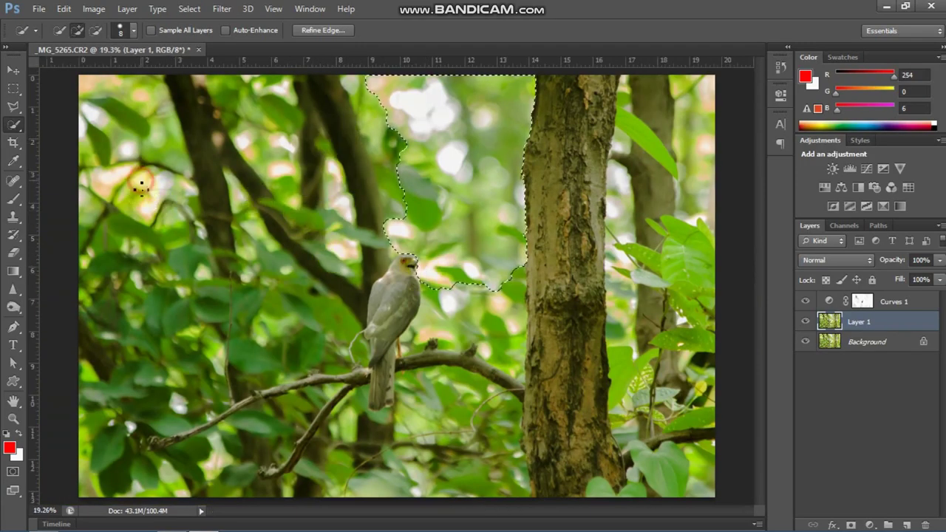
pyautogui.moveTo(147, 201)
pyautogui.mouseDown()
pyautogui.moveTo(102, 177)
pyautogui.moveTo(124, 173)
pyautogui.moveTo(150, 187)
pyautogui.mouseUp()
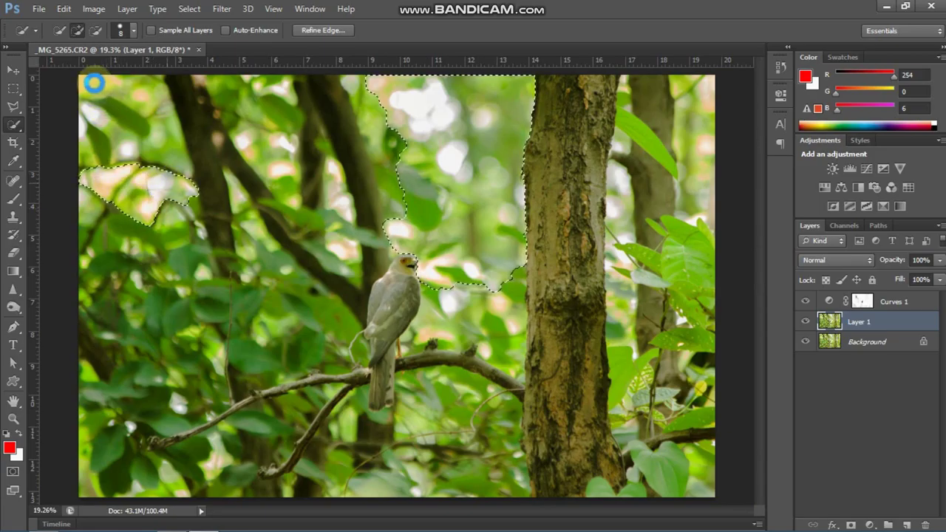
pyautogui.moveTo(116, 89); pyautogui.dragTo(137, 94)
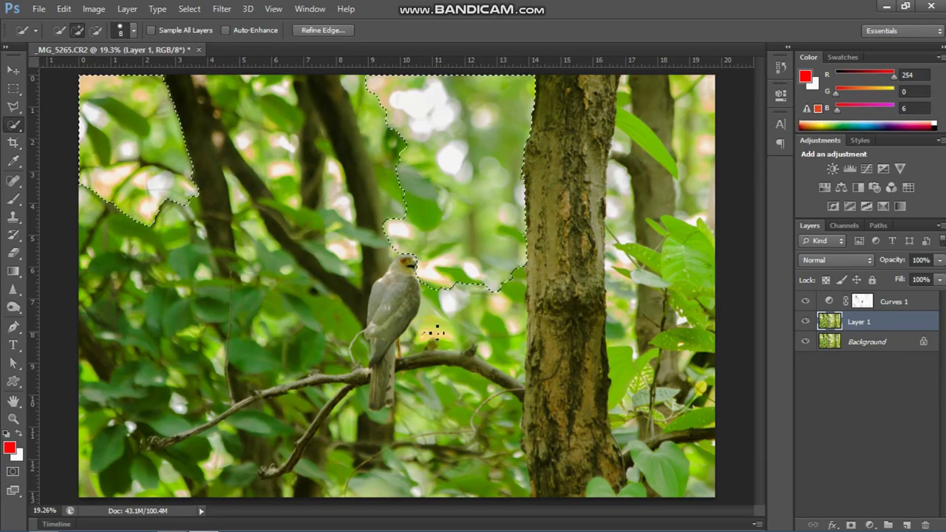
# Add the bright background along the photo's upper-right edge, beyond the second trunk, to the selection.
pyautogui.moveTo(433, 333); pyautogui.dragTo(437, 333)
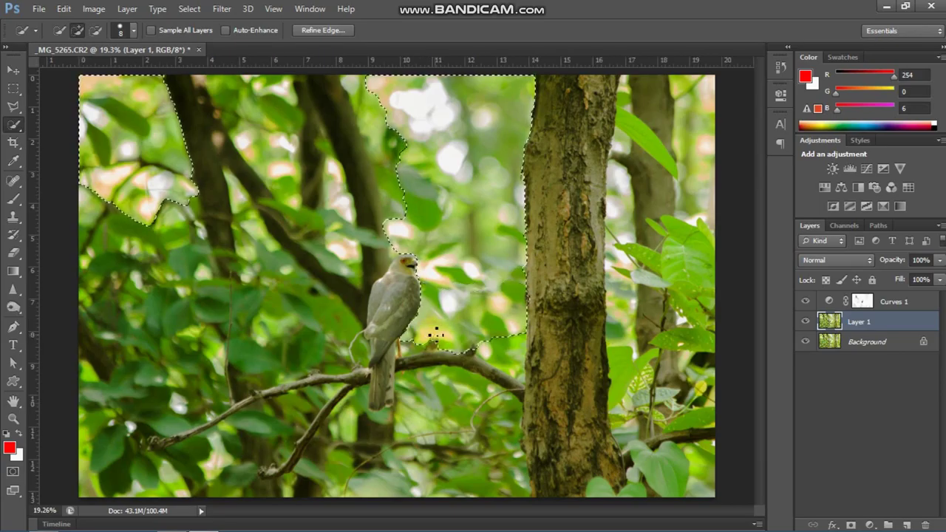
pyautogui.click(444, 344)
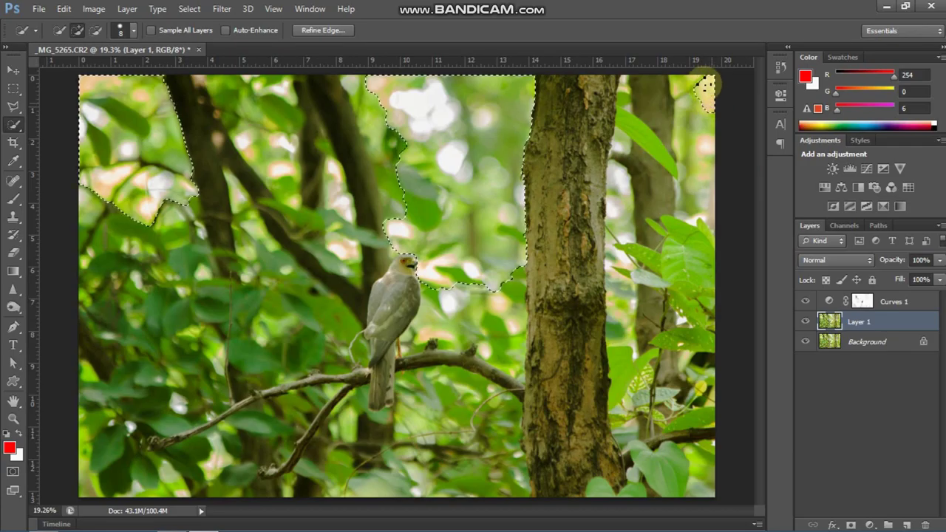
pyautogui.moveTo(707, 131)
pyautogui.mouseDown()
pyautogui.moveTo(690, 190)
pyautogui.moveTo(703, 141)
pyautogui.moveTo(710, 154)
pyautogui.mouseUp()
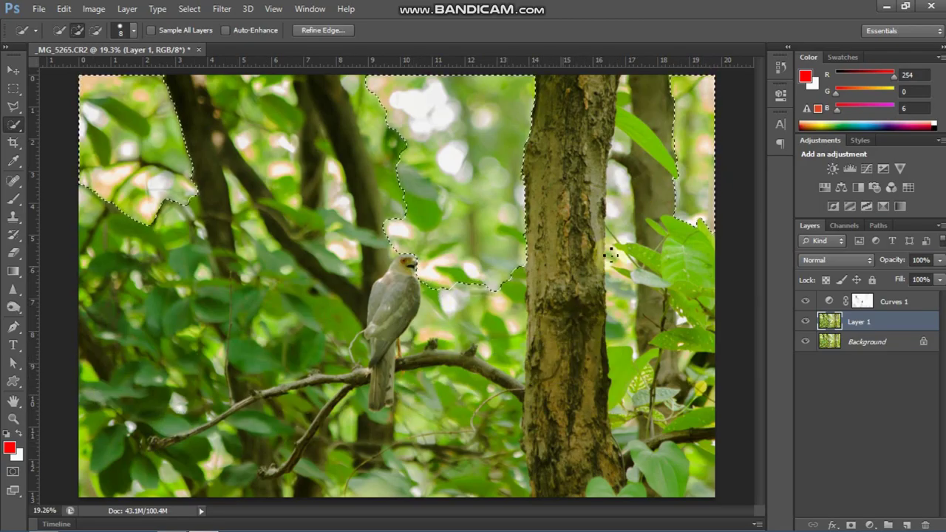
# Add a Vibrance adjustment layer masked to the selected background and lower both its saturation and vibrance.
pyautogui.click(900, 170)
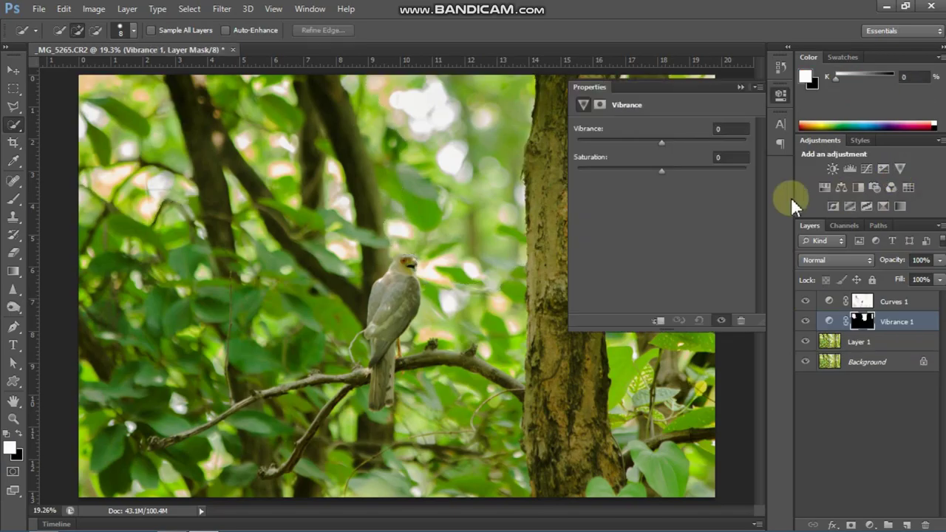
pyautogui.moveTo(660, 172); pyautogui.dragTo(625, 168)
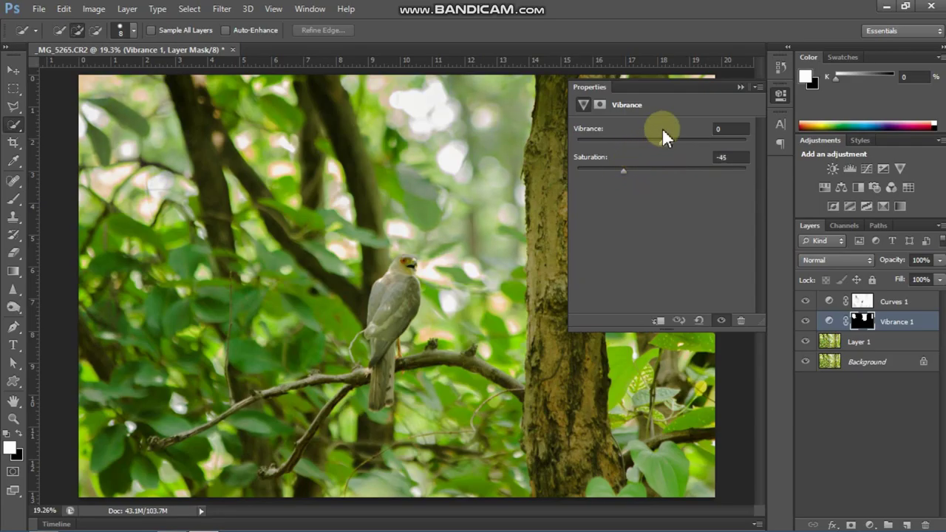
pyautogui.moveTo(647, 140); pyautogui.dragTo(645, 140)
pyautogui.moveTo(642, 168); pyautogui.dragTo(619, 169)
pyautogui.moveTo(646, 139); pyautogui.dragTo(634, 145)
pyautogui.click(740, 87)
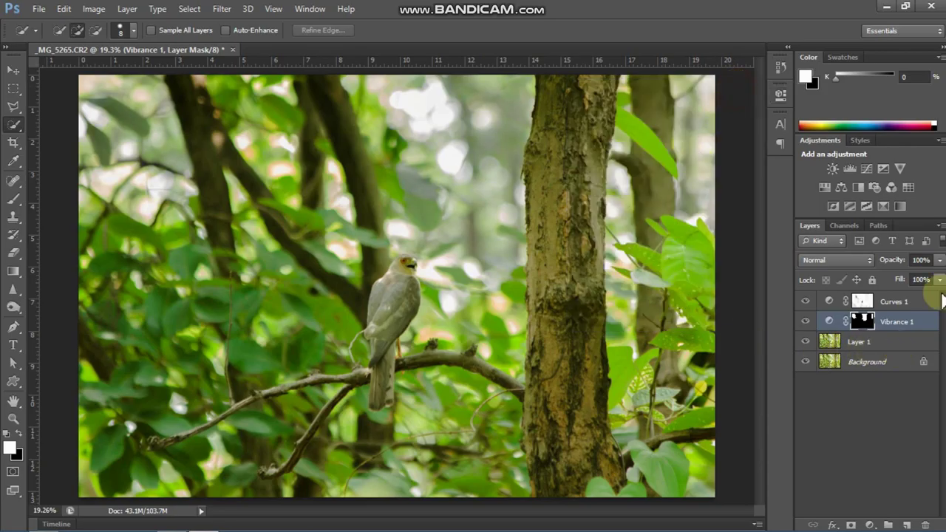
# Undo the Vibrance adjustment layer to return to Layer 1 with the background selection active.
pyautogui.click(940, 264)
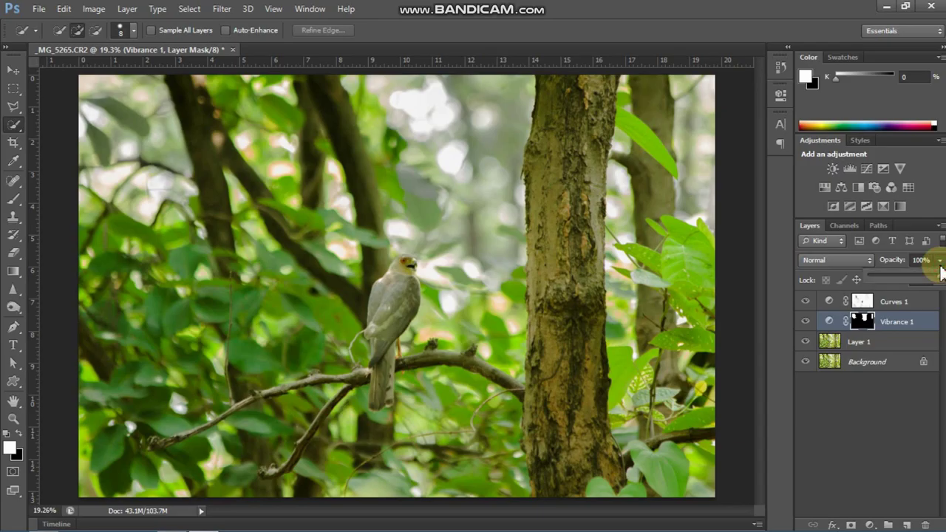
pyautogui.click(899, 377)
pyautogui.hotkey('ctrl', 'z')
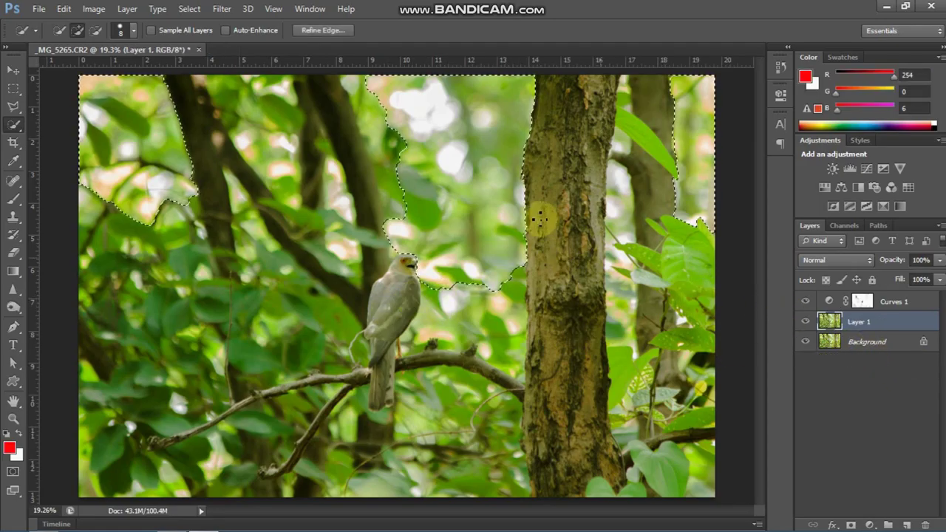
# Feather the background selection by 50 pixels and trim it around the bird's head.
pyautogui.rightClick(502, 208)
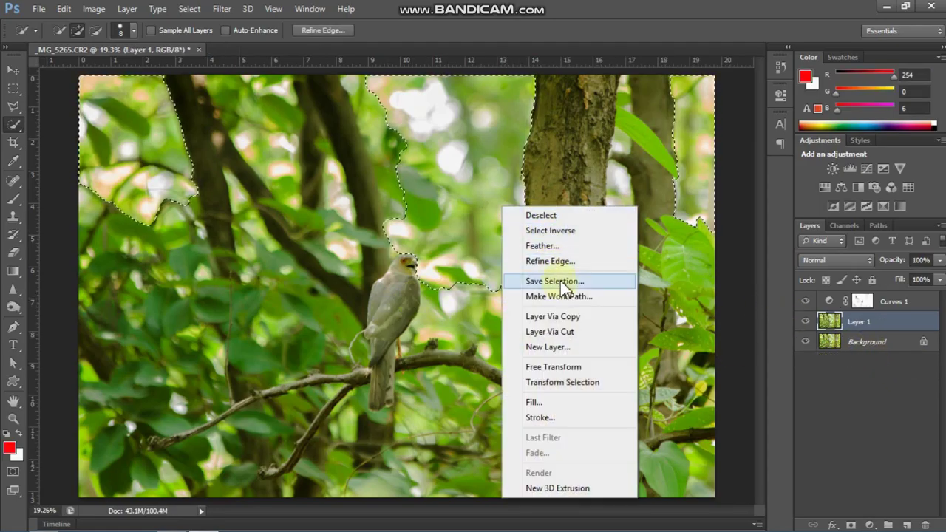
pyautogui.click(536, 247)
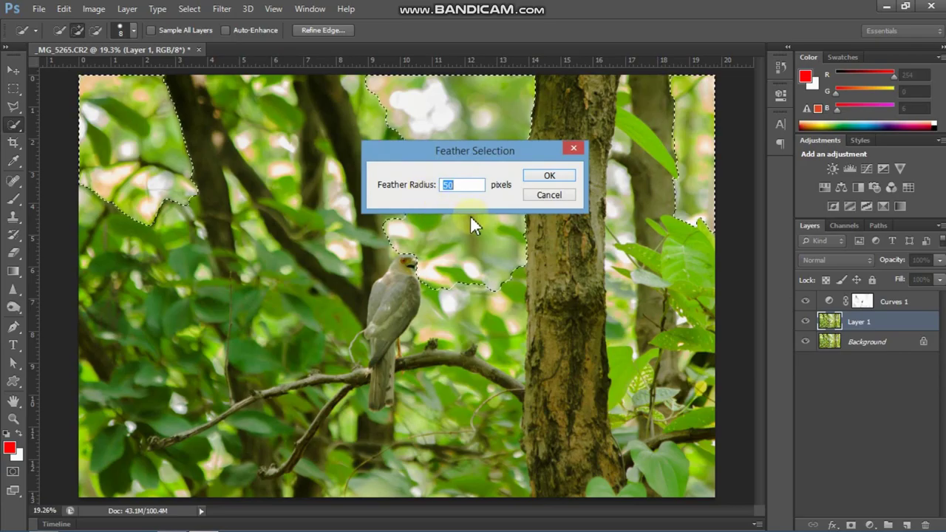
pyautogui.press('Return')
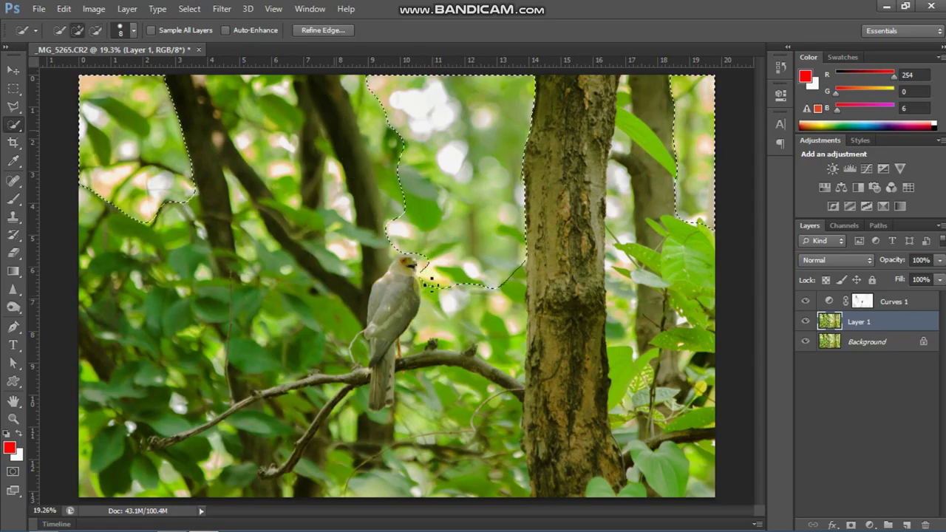
pyautogui.press('alt')
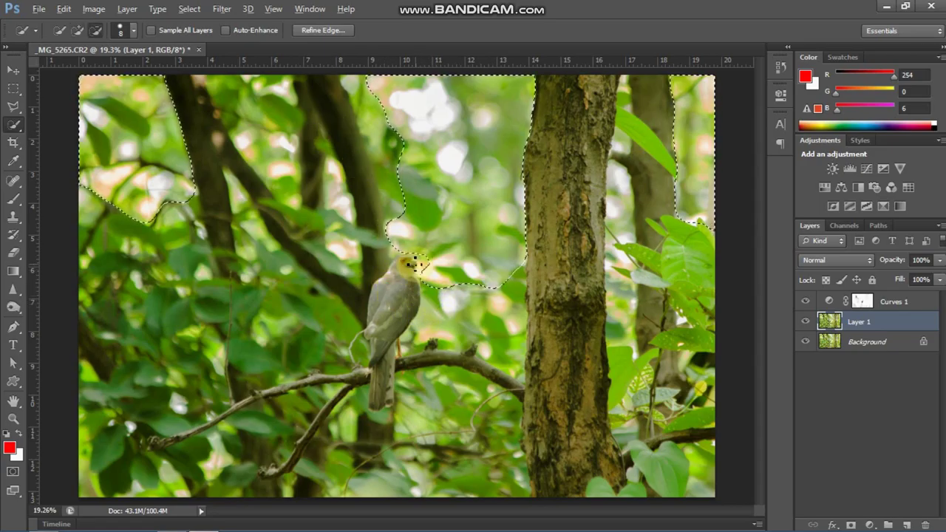
pyautogui.click(407, 348)
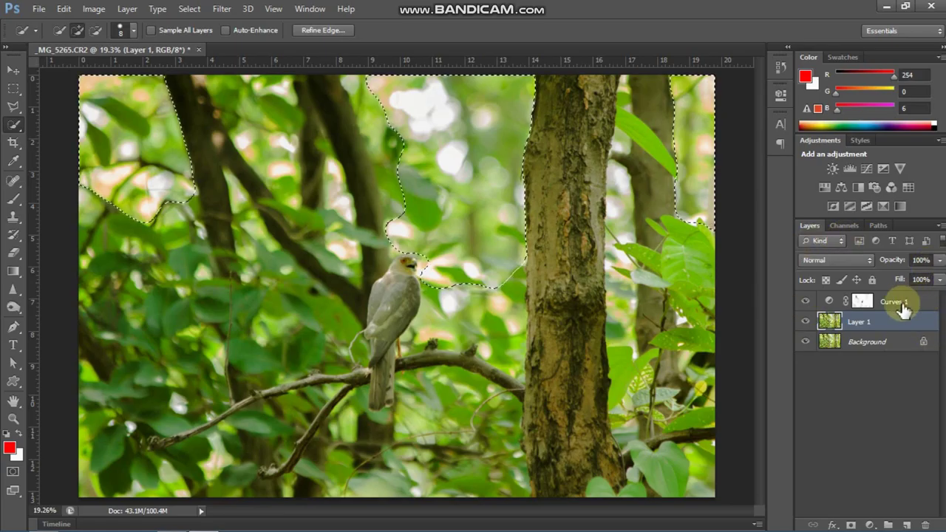
# Add a Vibrance adjustment layer masked to the selected background, with vibrance -29 and saturation -44.
pyautogui.click(899, 170)
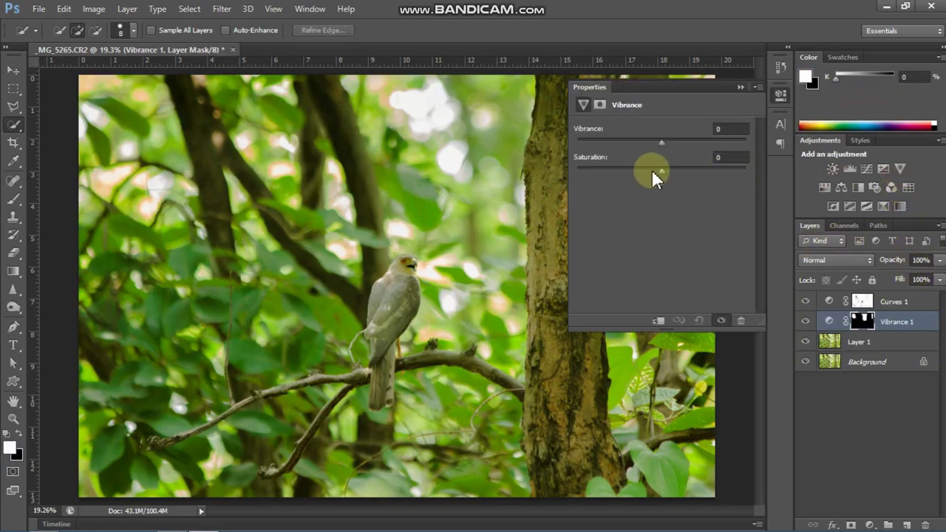
pyautogui.moveTo(652, 168); pyautogui.dragTo(636, 142)
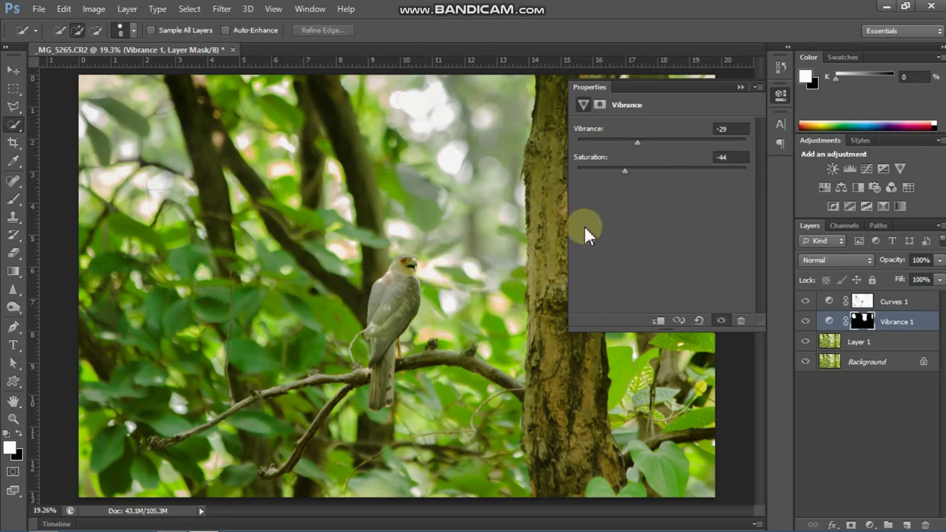
pyautogui.click(743, 87)
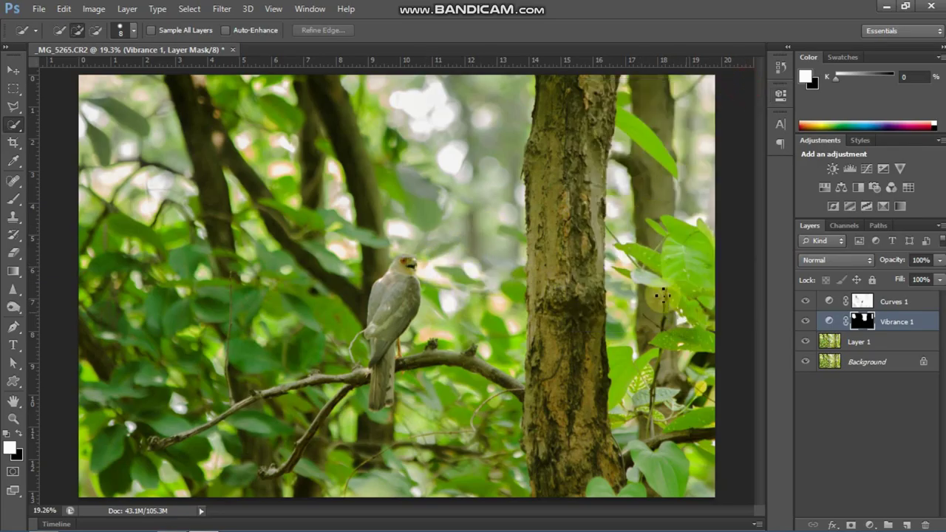
# Lower the Vibrance 1 layer's opacity to 59%.
pyautogui.click(938, 260)
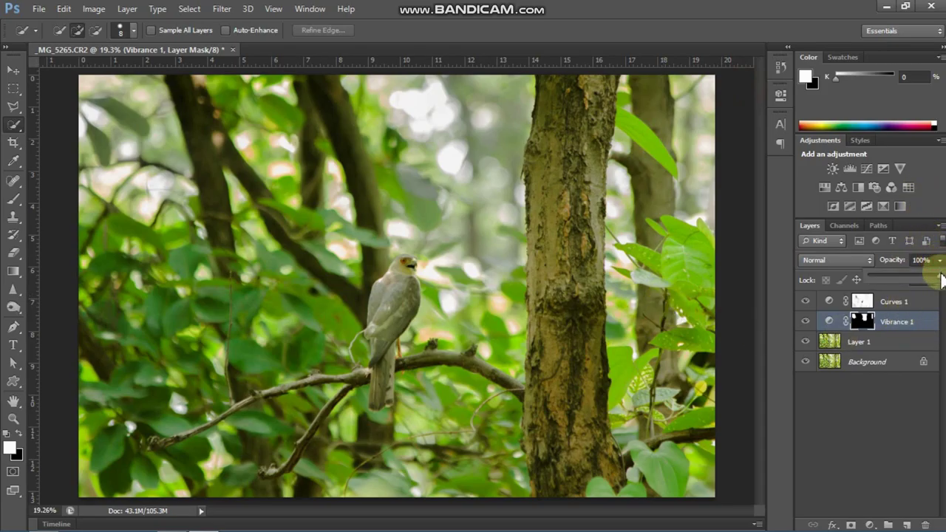
pyautogui.moveTo(941, 275); pyautogui.dragTo(931, 281)
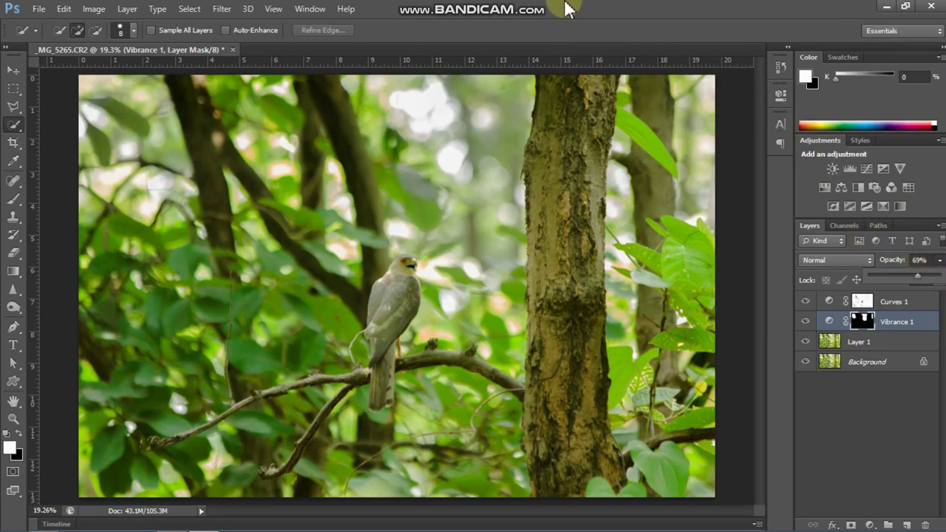
pyautogui.click(486, 5)
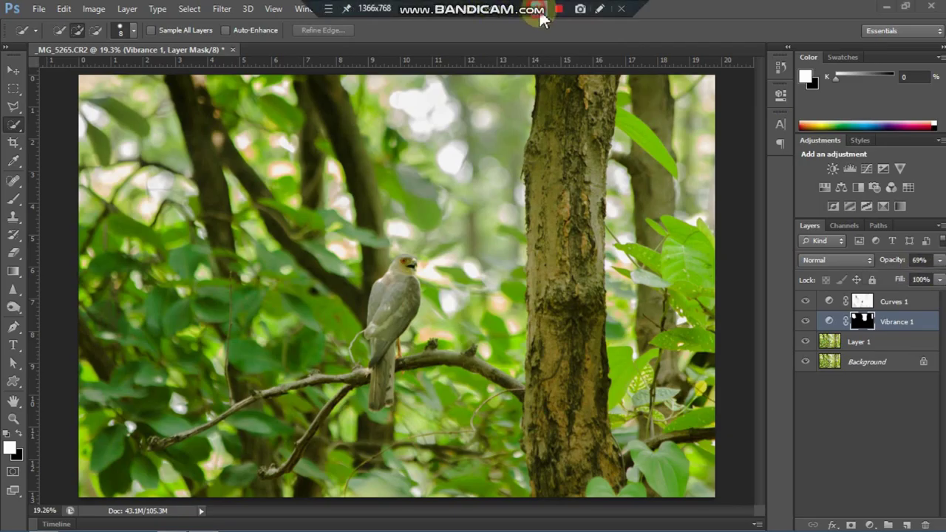
pyautogui.click(940, 261)
pyautogui.click(468, 6)
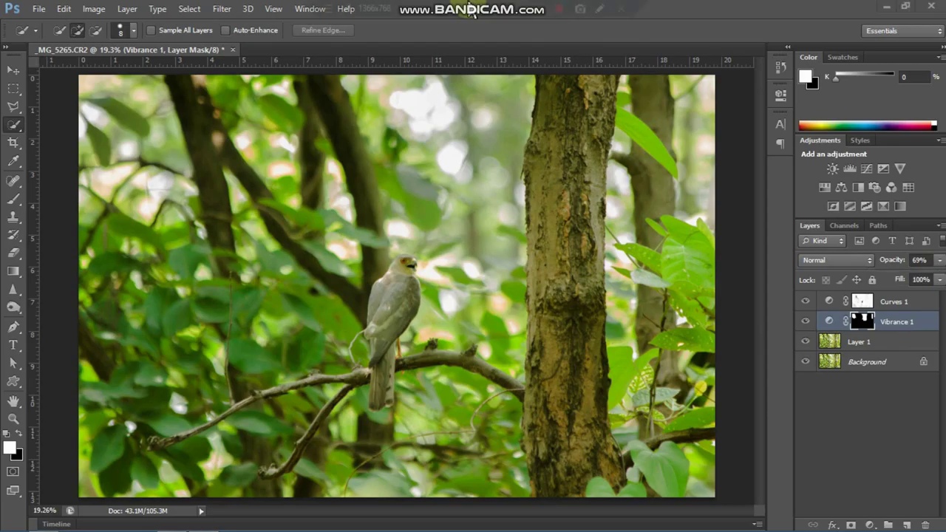
pyautogui.click(940, 260)
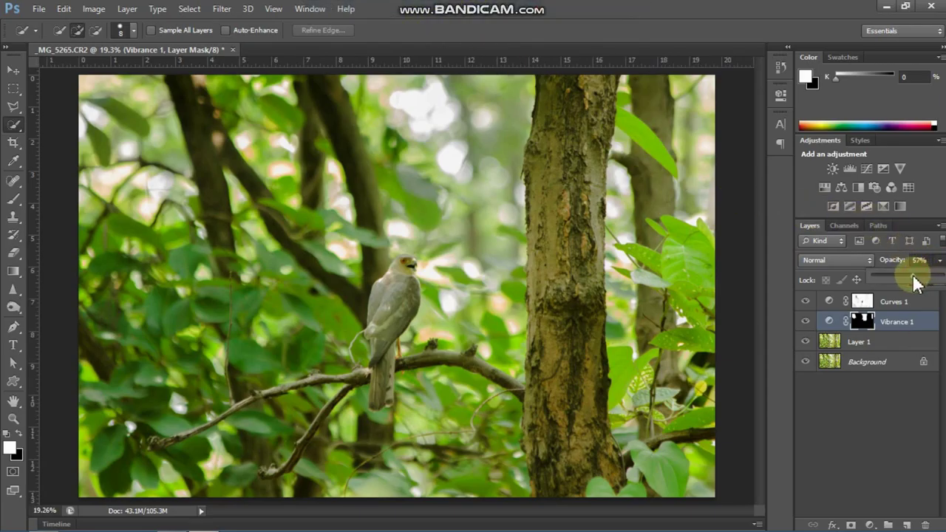
pyautogui.click(906, 395)
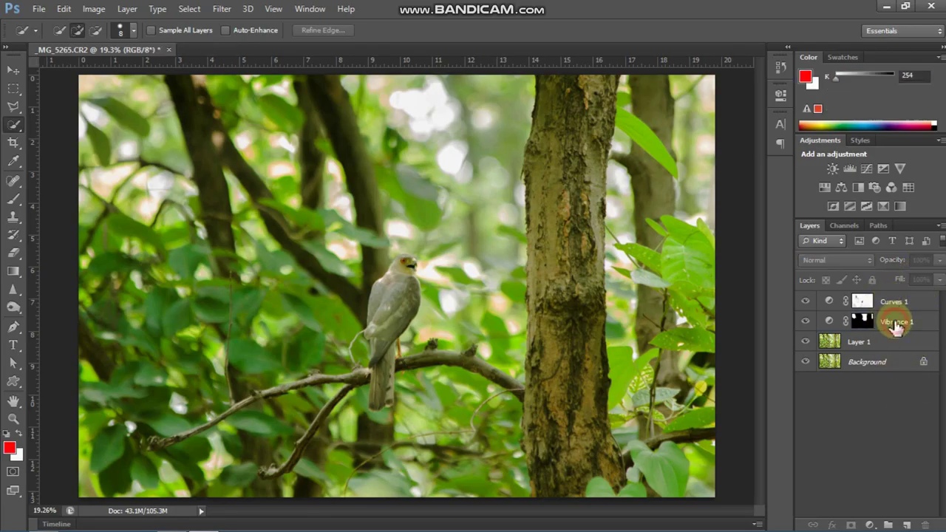
# Add an unadjusted Curves adjustment layer directly above the Vibrance 1 layer.
pyautogui.click(894, 325)
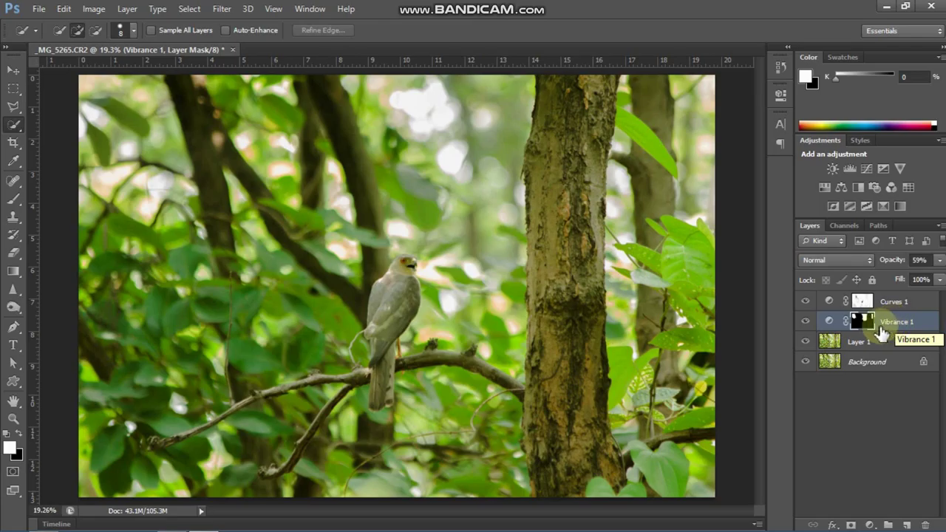
pyautogui.click(866, 174)
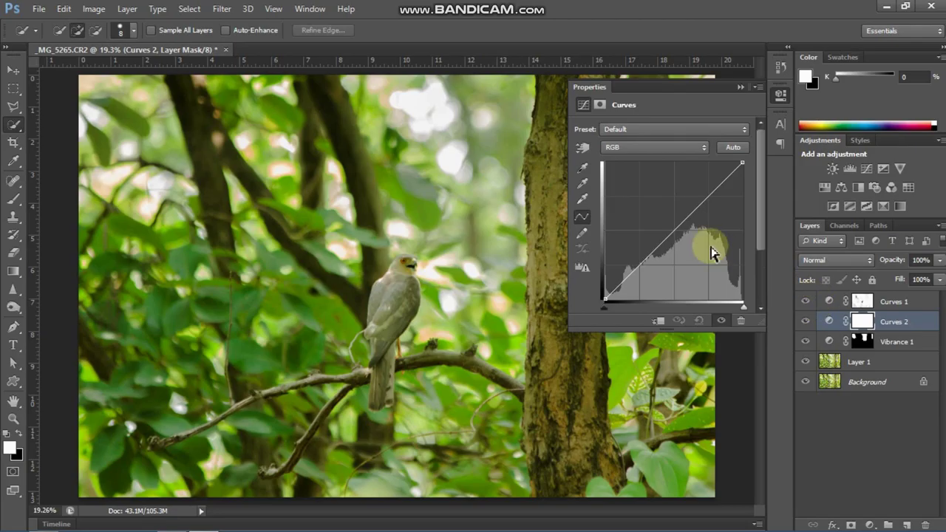
pyautogui.click(740, 87)
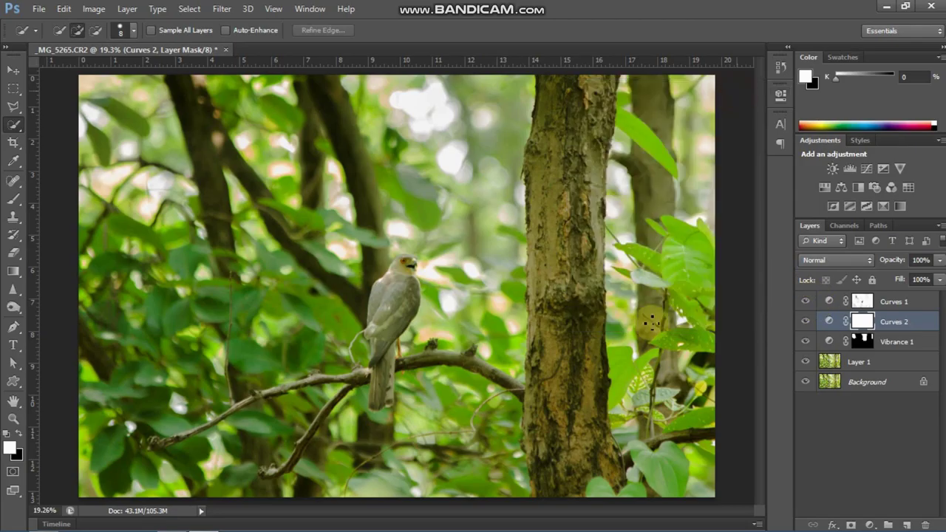
pyautogui.click(857, 340)
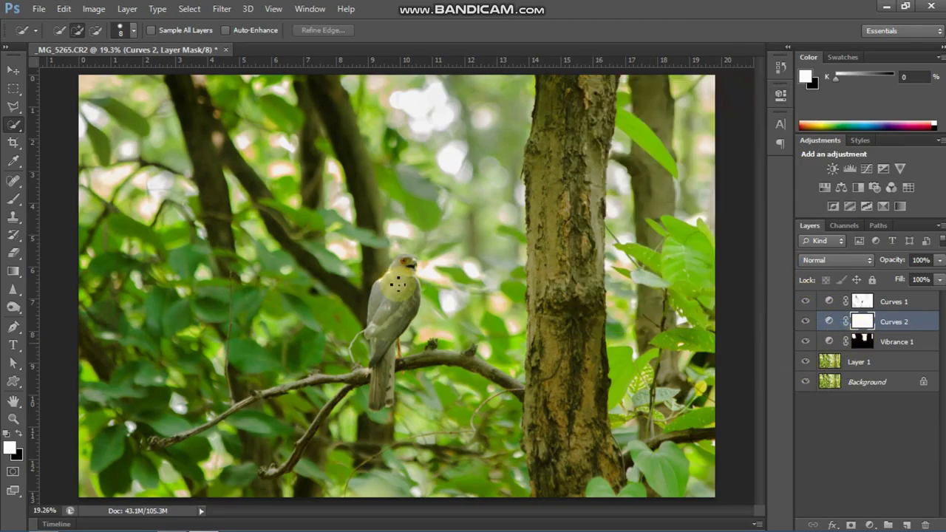
# Load the Vibrance 1 Mask channel as a new selection to bring back the background selection.
pyautogui.click(894, 342)
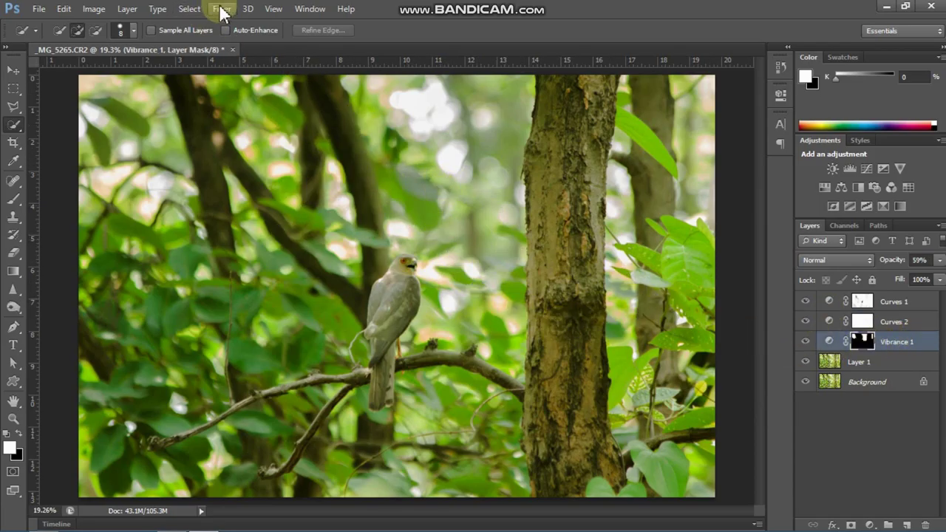
pyautogui.click(189, 10)
pyautogui.click(186, 12)
pyautogui.click(188, 10)
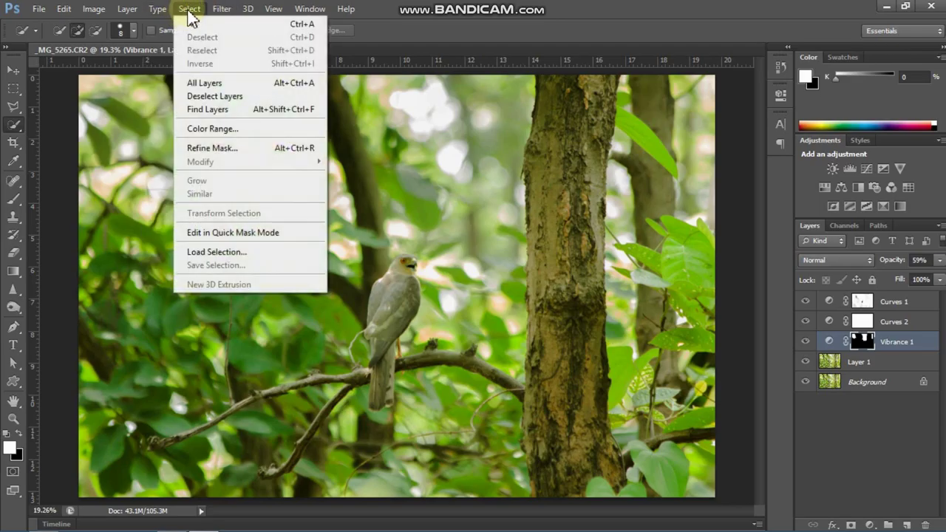
pyautogui.click(189, 9)
pyautogui.click(191, 9)
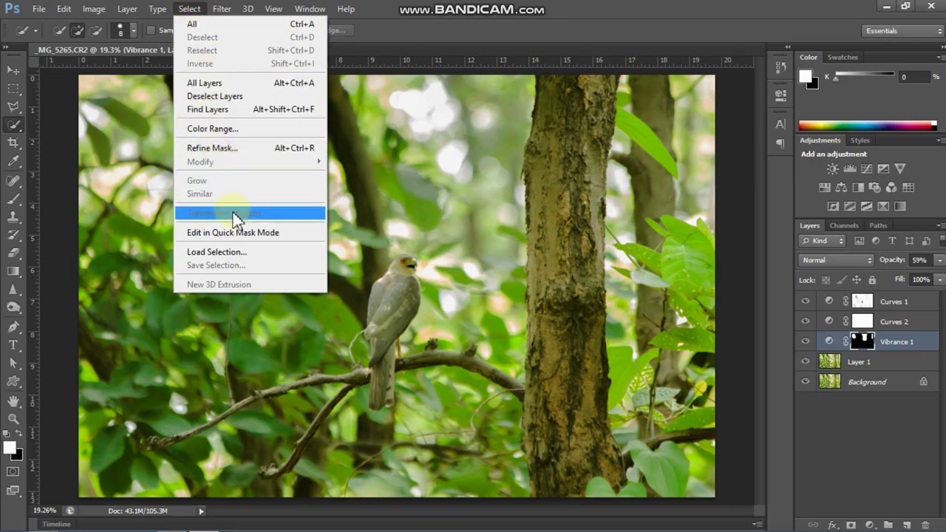
pyautogui.click(245, 253)
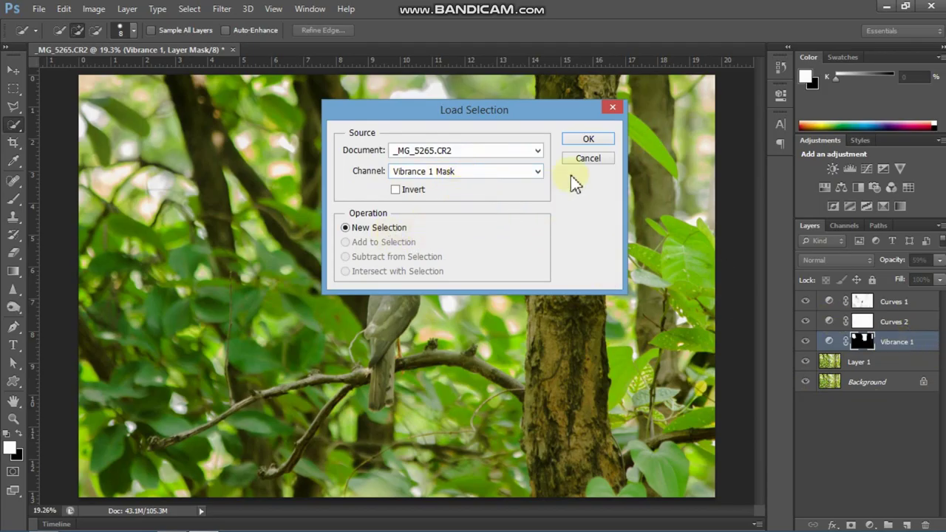
pyautogui.click(601, 142)
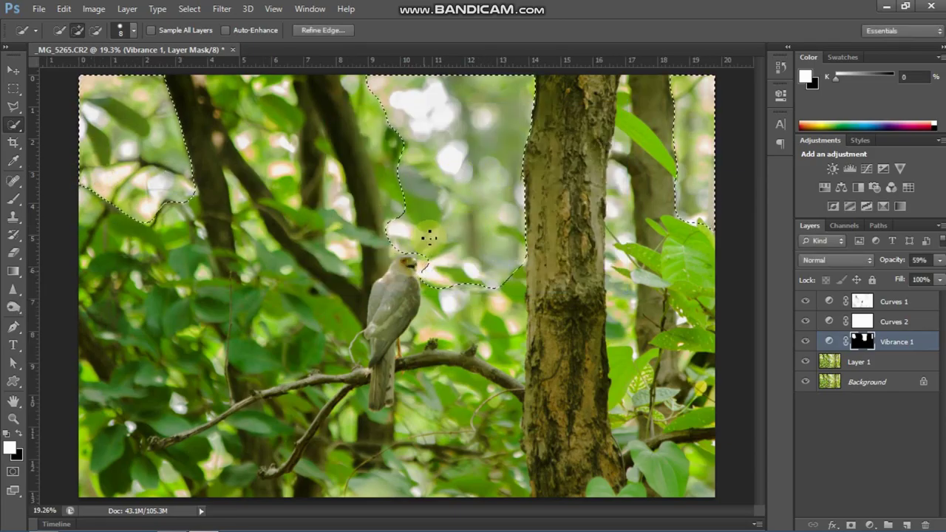
# Pull the midtones of the Curves 2 RGB curve down to darken the whole photo.
pyautogui.click(872, 326)
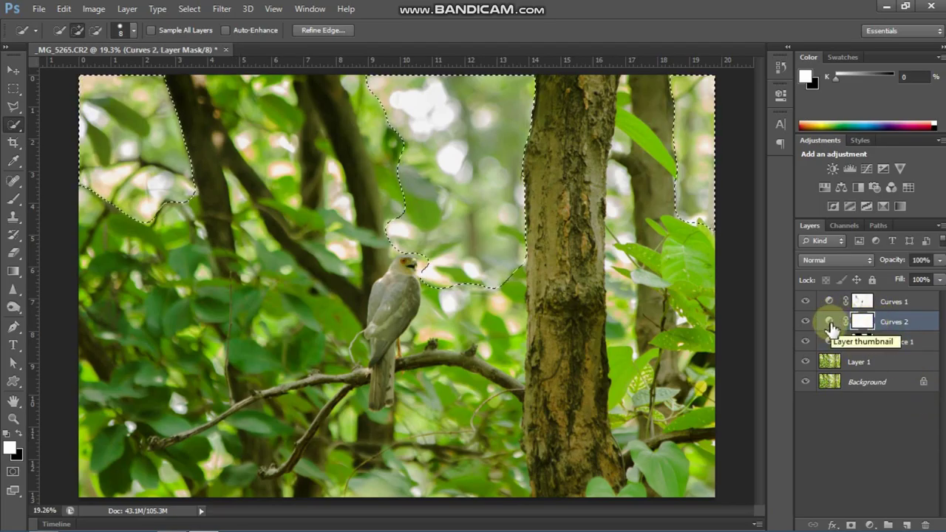
pyautogui.doubleClick(830, 323)
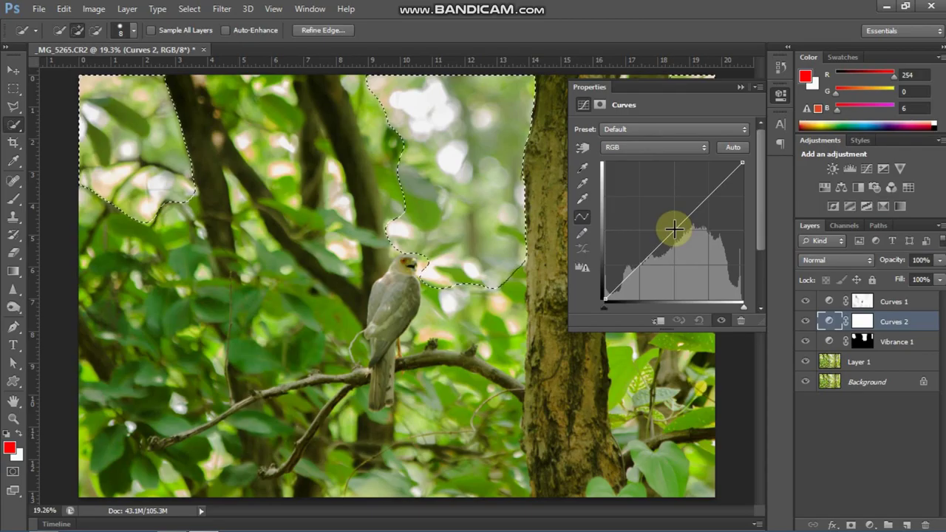
pyautogui.moveTo(677, 236); pyautogui.dragTo(677, 239)
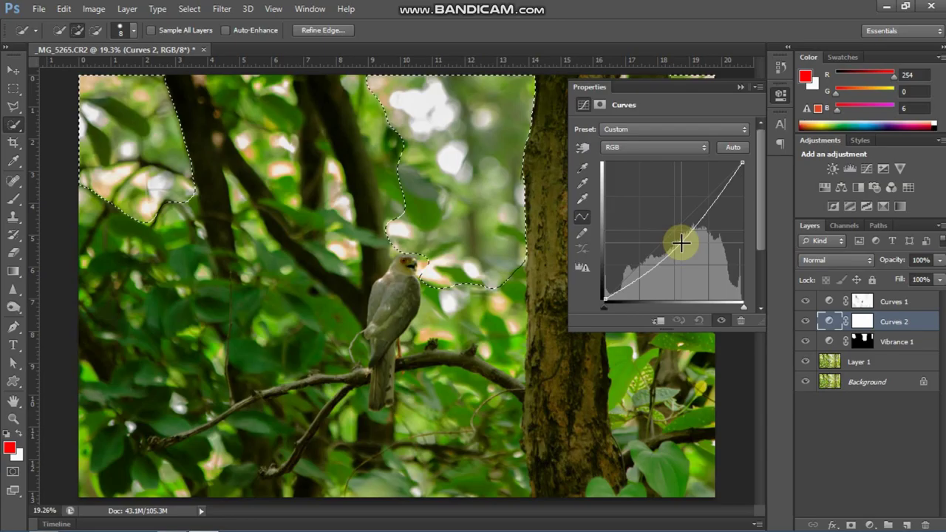
pyautogui.click(740, 87)
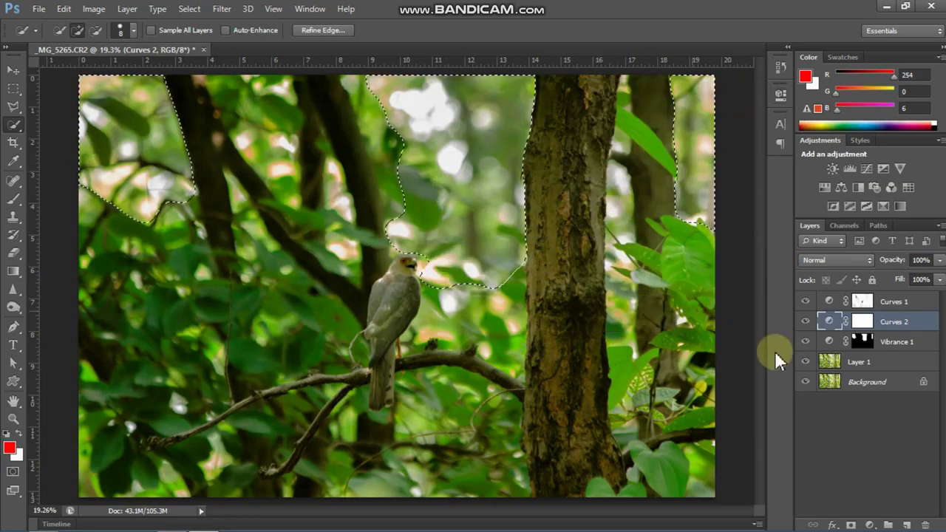
# Black out the selected background areas on the Curves 2 layer mask and switch to the Brush tool.
pyautogui.click(861, 326)
pyautogui.click(444, 212)
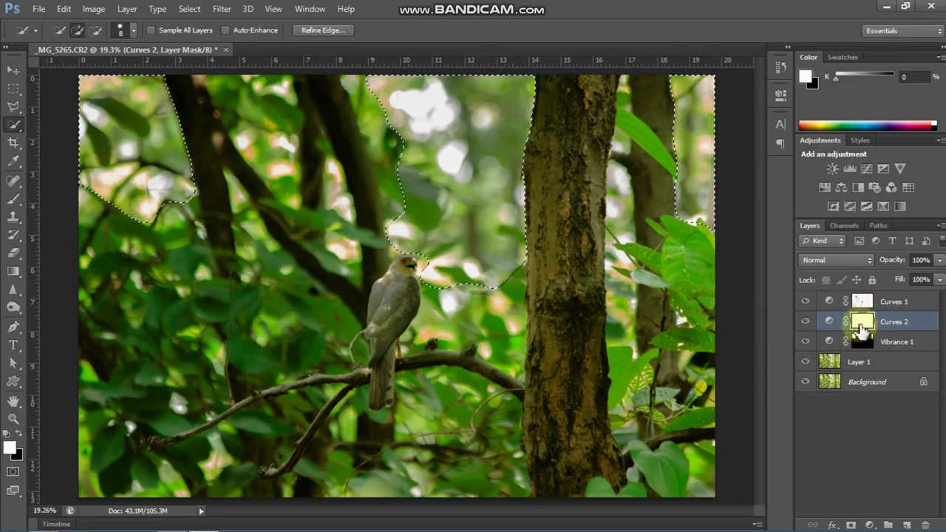
pyautogui.click(13, 201)
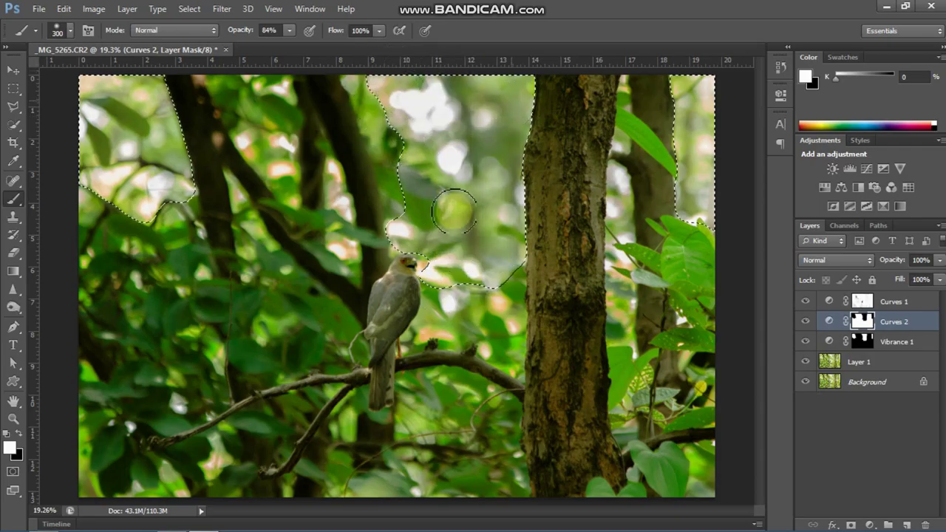
# Paint white at 84% opacity on the Curves 2 mask over the selected upper-left and central background areas.
pyautogui.click(515, 134)
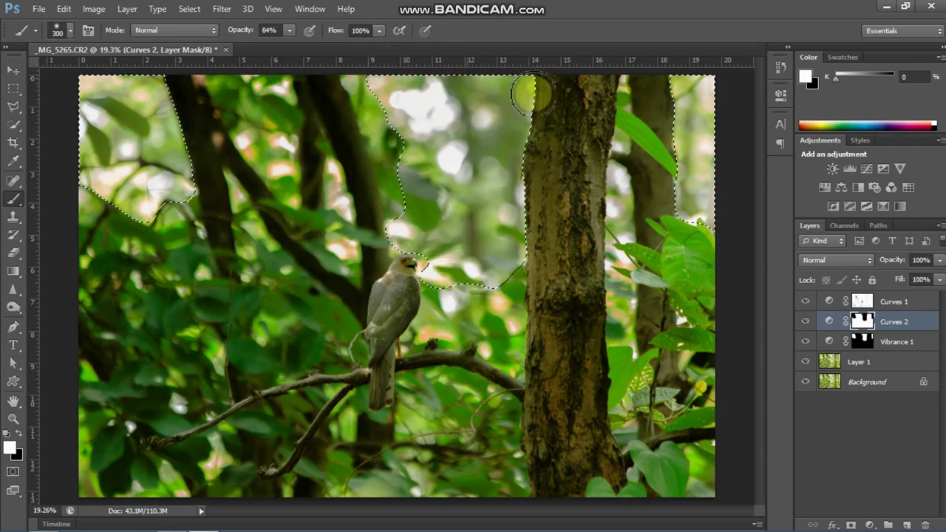
pyautogui.click(122, 126)
pyautogui.moveTo(121, 126)
pyautogui.mouseDown()
pyautogui.moveTo(93, 68)
pyautogui.moveTo(185, 188)
pyautogui.moveTo(162, 117)
pyautogui.moveTo(125, 148)
pyautogui.moveTo(68, 149)
pyautogui.moveTo(171, 170)
pyautogui.moveTo(179, 209)
pyautogui.moveTo(160, 114)
pyautogui.moveTo(60, 146)
pyautogui.moveTo(153, 177)
pyautogui.moveTo(183, 78)
pyautogui.moveTo(174, 60)
pyautogui.moveTo(200, 141)
pyautogui.moveTo(164, 188)
pyautogui.moveTo(192, 60)
pyautogui.moveTo(169, 39)
pyautogui.moveTo(113, 99)
pyautogui.moveTo(144, 87)
pyautogui.moveTo(100, 184)
pyautogui.moveTo(144, 218)
pyautogui.moveTo(116, 161)
pyautogui.moveTo(106, 184)
pyautogui.moveTo(607, 251)
pyautogui.mouseUp()
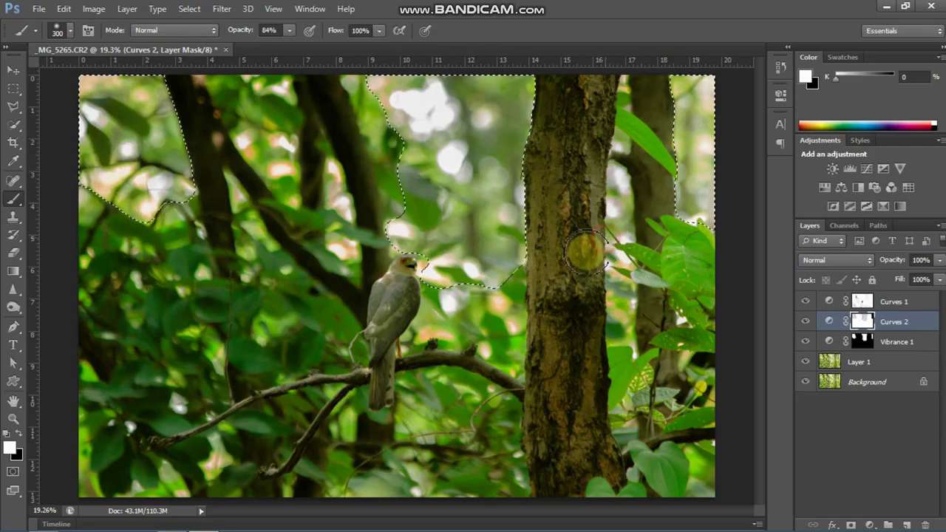
pyautogui.moveTo(521, 200)
pyautogui.mouseDown()
pyautogui.moveTo(391, 195)
pyautogui.moveTo(440, 241)
pyautogui.moveTo(441, 287)
pyautogui.moveTo(522, 289)
pyautogui.mouseUp()
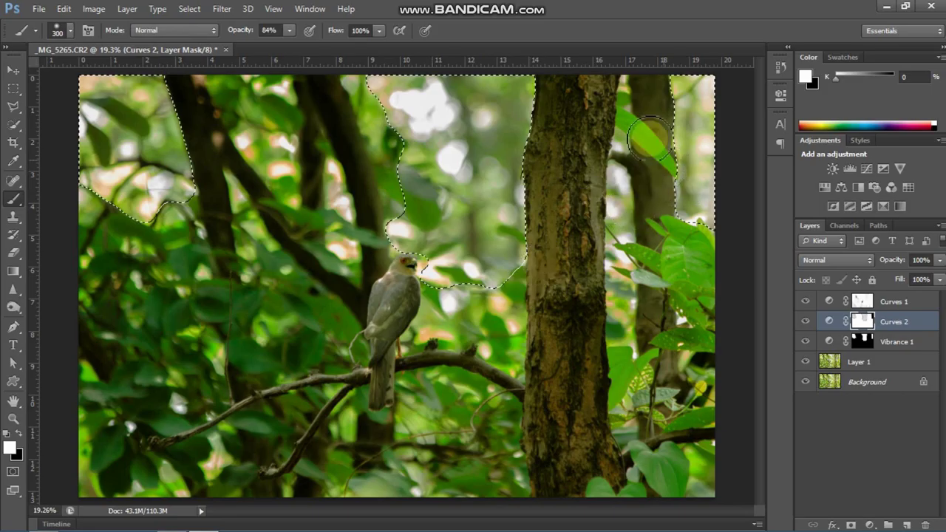
# Paint white at 84% opacity on the Curves 2 mask along the selected upper-right background and clear the selection.
pyautogui.click(727, 92)
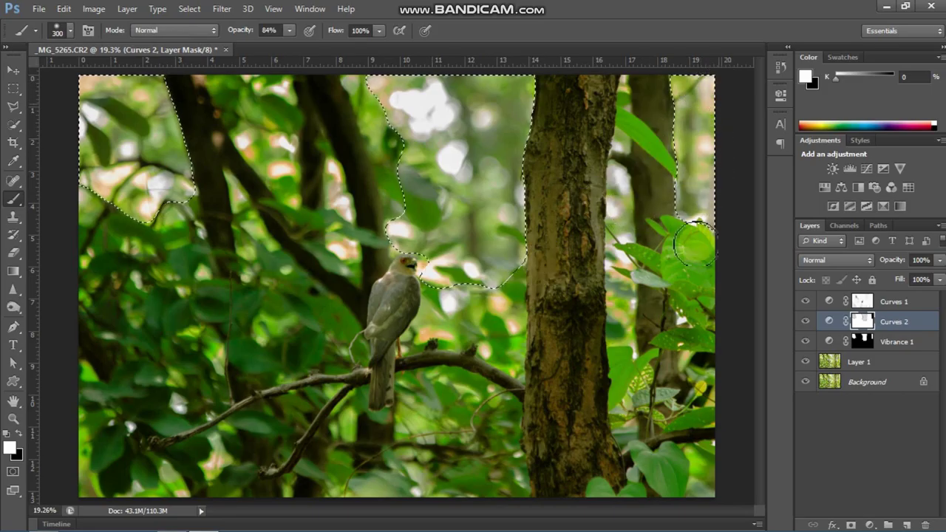
pyautogui.click(699, 183)
pyautogui.moveTo(703, 185)
pyautogui.mouseDown()
pyautogui.moveTo(693, 211)
pyautogui.moveTo(702, 57)
pyautogui.moveTo(706, 241)
pyautogui.mouseUp()
pyautogui.hotkey('ctrl', 'd')
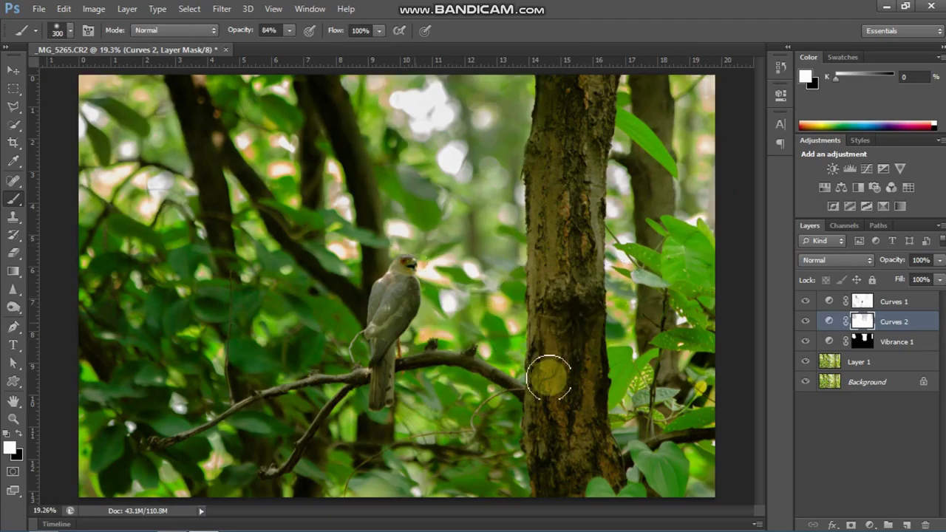
pyautogui.click(539, 326)
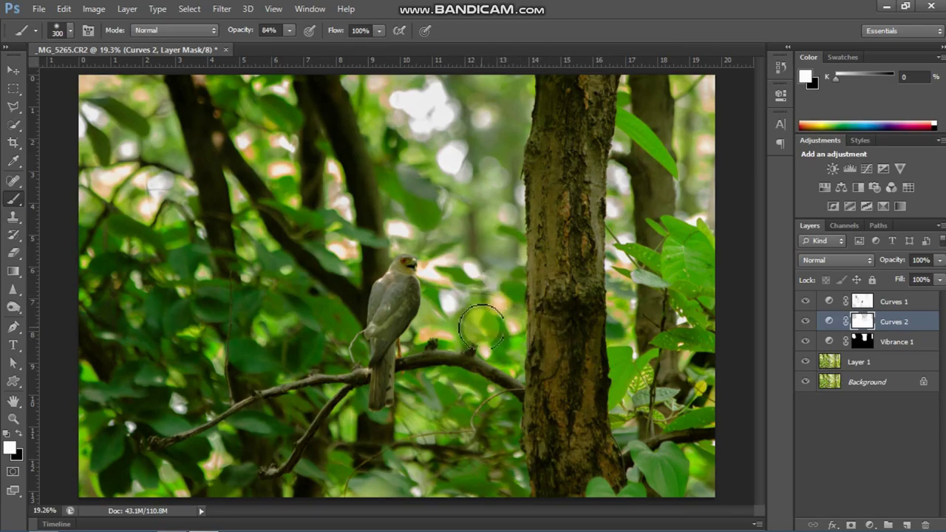
# Switch the painting colour to black, try a stroke on the Curves 2 mask over the bird and nearby background, and undo it.
pyautogui.press('x')
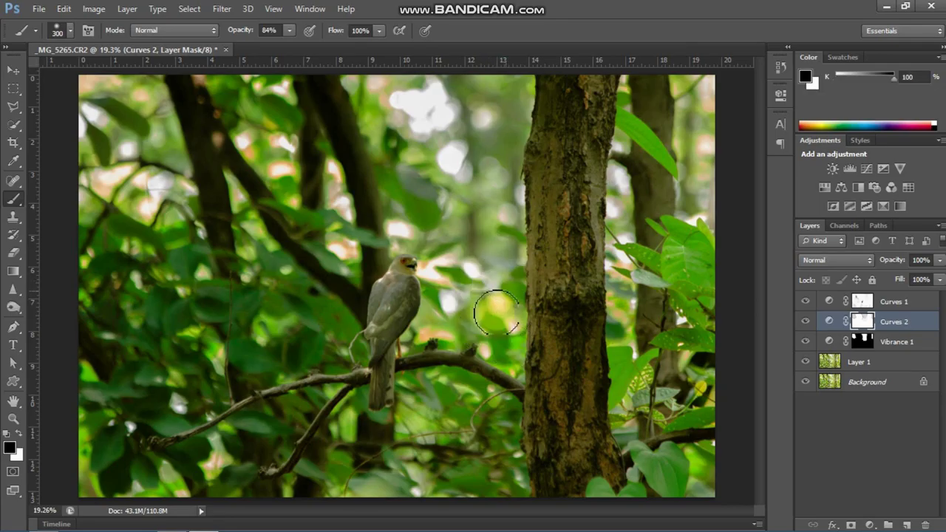
pyautogui.moveTo(496, 312)
pyautogui.mouseDown()
pyautogui.moveTo(376, 359)
pyautogui.moveTo(403, 299)
pyautogui.moveTo(360, 373)
pyautogui.moveTo(381, 369)
pyautogui.moveTo(389, 285)
pyautogui.moveTo(401, 266)
pyautogui.moveTo(384, 325)
pyautogui.moveTo(394, 281)
pyautogui.moveTo(411, 288)
pyautogui.moveTo(396, 332)
pyautogui.moveTo(392, 311)
pyautogui.moveTo(408, 282)
pyautogui.moveTo(496, 390)
pyautogui.mouseUp()
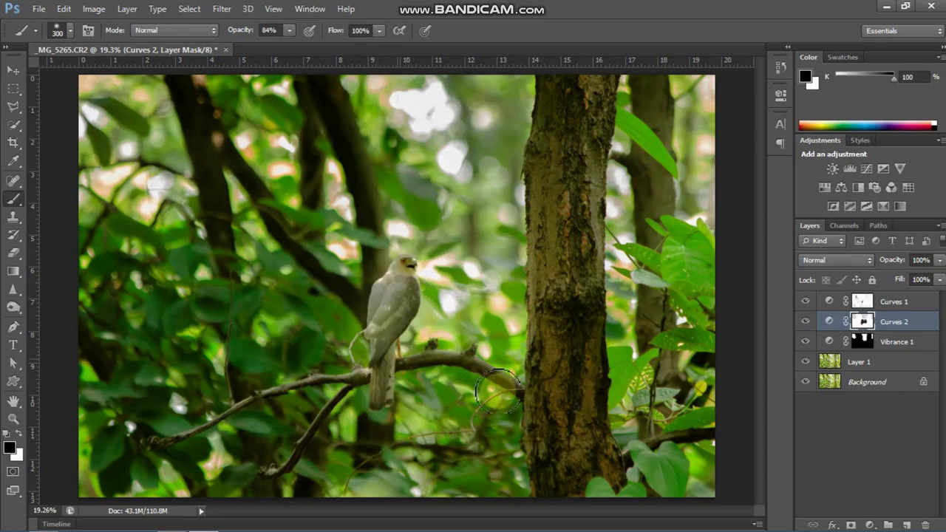
pyautogui.hotkey('ctrl', 'z')
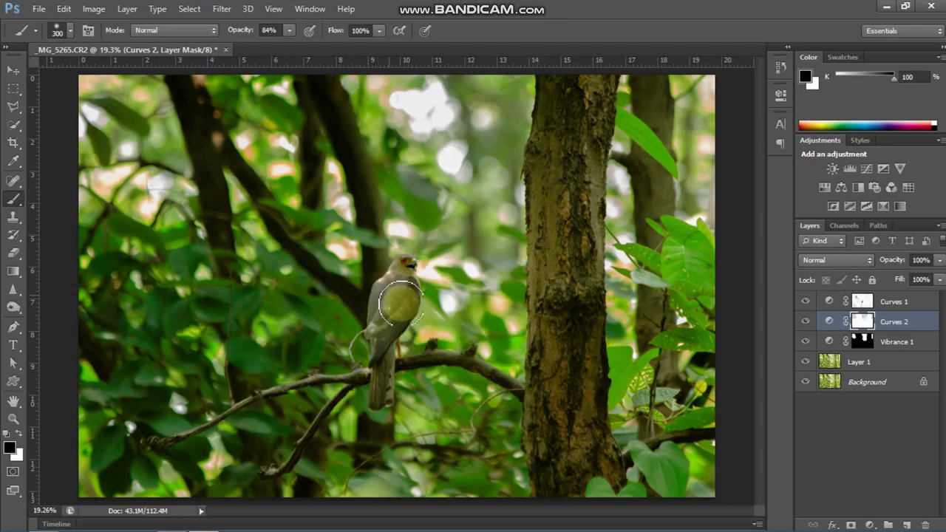
# Paint black at 84% opacity on the Curves 2 mask over the bird, the tree trunk and the lower foliage.
pyautogui.moveTo(400, 303)
pyautogui.mouseDown()
pyautogui.moveTo(356, 305)
pyautogui.moveTo(342, 338)
pyautogui.mouseUp()
pyautogui.click(866, 325)
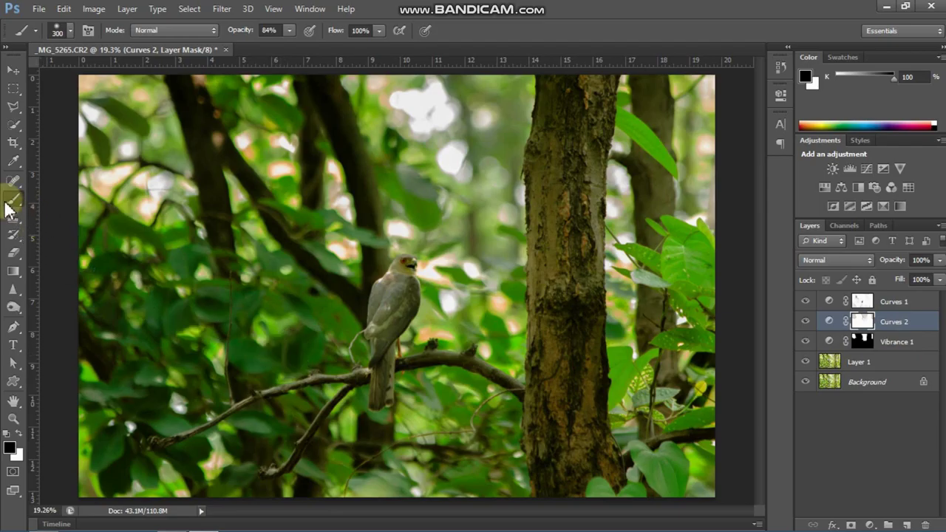
pyautogui.click(374, 365)
pyautogui.click(872, 325)
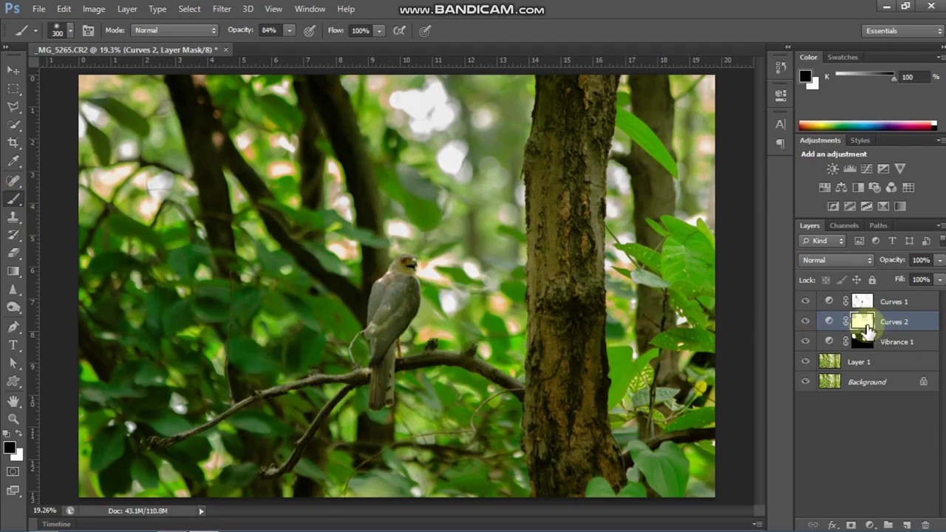
pyautogui.click(312, 324)
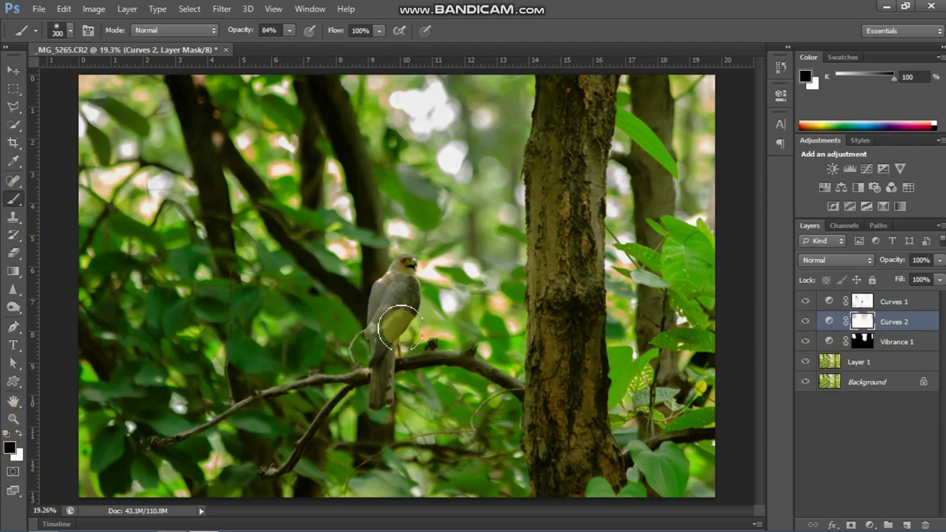
pyautogui.click(389, 327)
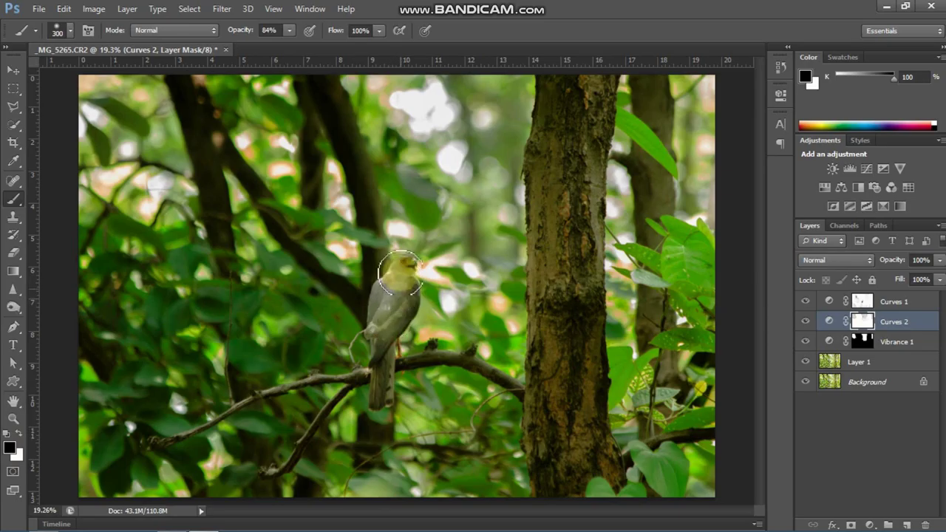
pyautogui.moveTo(401, 307)
pyautogui.mouseDown()
pyautogui.moveTo(405, 264)
pyautogui.moveTo(379, 323)
pyautogui.moveTo(379, 418)
pyautogui.moveTo(383, 355)
pyautogui.moveTo(384, 411)
pyautogui.moveTo(290, 402)
pyautogui.moveTo(346, 397)
pyautogui.moveTo(388, 371)
pyautogui.mouseUp()
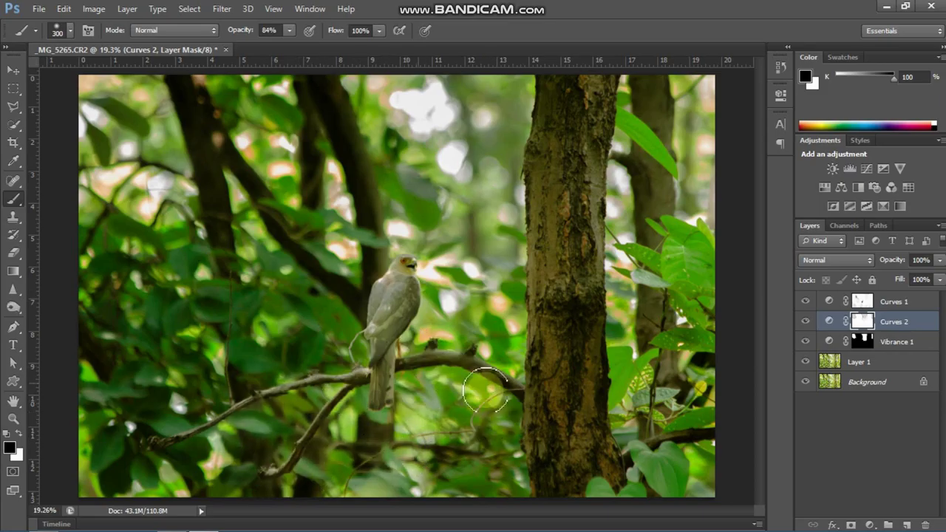
pyautogui.moveTo(569, 359)
pyautogui.mouseDown()
pyautogui.moveTo(572, 278)
pyautogui.moveTo(559, 324)
pyautogui.moveTo(561, 168)
pyautogui.moveTo(554, 217)
pyautogui.moveTo(530, 187)
pyautogui.moveTo(553, 82)
pyautogui.moveTo(578, 130)
pyautogui.moveTo(595, 83)
pyautogui.moveTo(596, 306)
pyautogui.moveTo(582, 241)
pyautogui.moveTo(602, 482)
pyautogui.moveTo(531, 472)
pyautogui.moveTo(591, 476)
pyautogui.moveTo(561, 490)
pyautogui.moveTo(555, 377)
pyautogui.moveTo(555, 450)
pyautogui.moveTo(559, 434)
pyautogui.moveTo(566, 485)
pyautogui.moveTo(540, 401)
pyautogui.moveTo(514, 375)
pyautogui.moveTo(454, 351)
pyautogui.moveTo(399, 357)
pyautogui.moveTo(458, 355)
pyautogui.moveTo(413, 341)
pyautogui.moveTo(417, 284)
pyautogui.moveTo(468, 337)
pyautogui.moveTo(480, 319)
pyautogui.moveTo(420, 277)
pyautogui.moveTo(358, 298)
pyautogui.moveTo(360, 360)
pyautogui.moveTo(382, 244)
pyautogui.moveTo(335, 293)
pyautogui.moveTo(308, 370)
pyautogui.moveTo(202, 361)
pyautogui.moveTo(295, 362)
pyautogui.moveTo(338, 333)
pyautogui.moveTo(79, 400)
pyautogui.moveTo(208, 387)
pyautogui.moveTo(238, 411)
pyautogui.moveTo(278, 393)
pyautogui.moveTo(193, 443)
pyautogui.moveTo(176, 491)
pyautogui.moveTo(175, 474)
pyautogui.moveTo(365, 491)
pyautogui.moveTo(281, 494)
pyautogui.moveTo(495, 487)
pyautogui.moveTo(300, 479)
pyautogui.moveTo(315, 432)
pyautogui.moveTo(394, 410)
pyautogui.moveTo(327, 425)
pyautogui.moveTo(317, 467)
pyautogui.moveTo(347, 405)
pyautogui.moveTo(320, 262)
pyautogui.mouseUp()
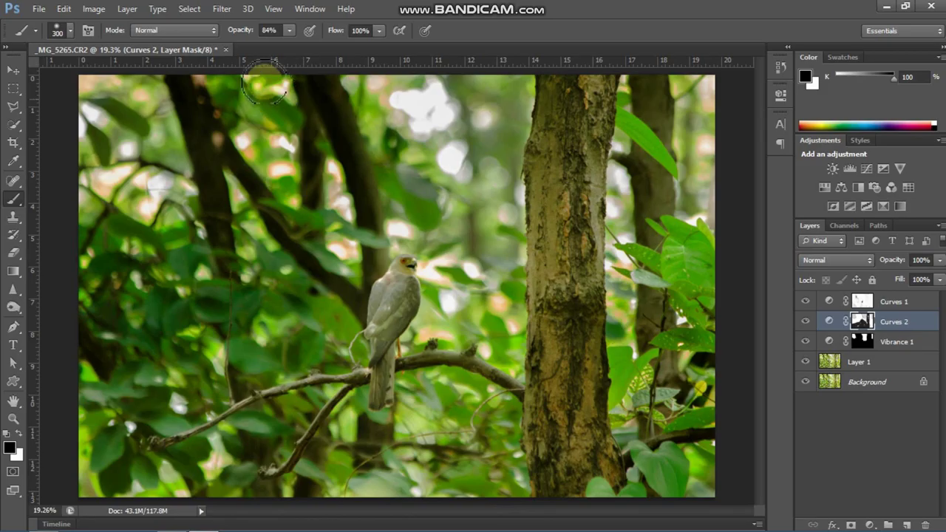
# Paint black on the Curves 2 mask over the surrounding foliage with a 1300 px brush at 40% opacity.
pyautogui.click(289, 30)
pyautogui.moveTo(290, 46); pyautogui.dragTo(258, 46)
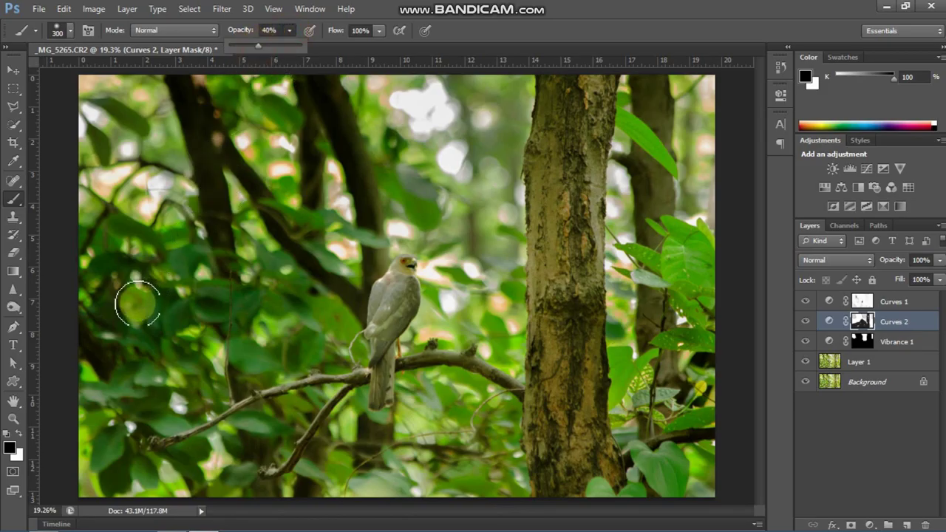
pyautogui.press(']')
pyautogui.press(']')
pyautogui.press(']')
pyautogui.press(']')
pyautogui.press(']')
pyautogui.press(']')
pyautogui.press(']')
pyautogui.press(']')
pyautogui.press(']')
pyautogui.press(']')
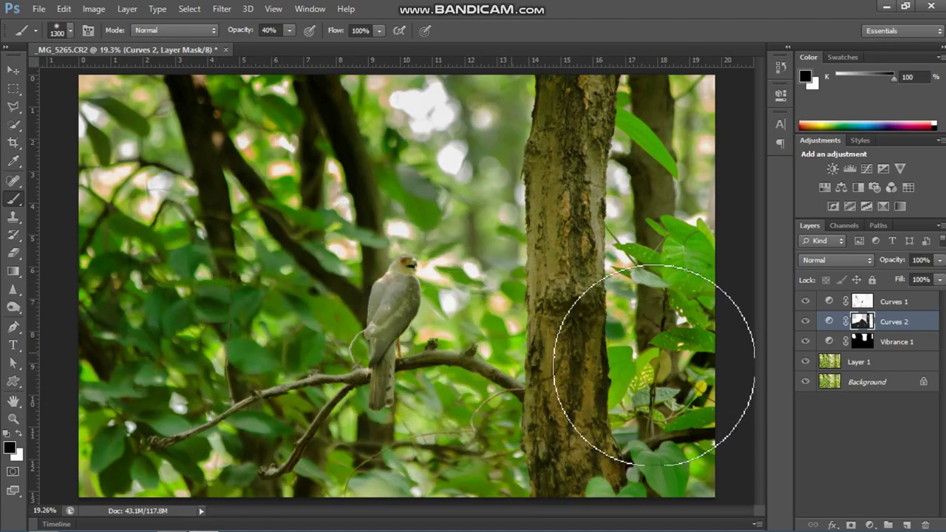
pyautogui.moveTo(350, 324); pyautogui.dragTo(285, 431)
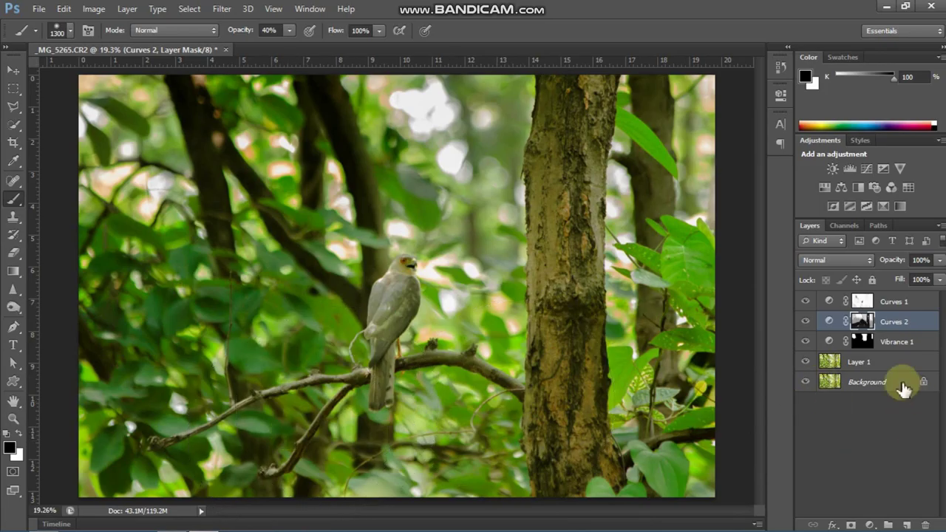
# Compare the photo with and without the edits by hiding and showing Layer 1 and the Vibrance and Curves layers.
pyautogui.click(805, 339)
pyautogui.click(804, 320)
pyautogui.click(805, 302)
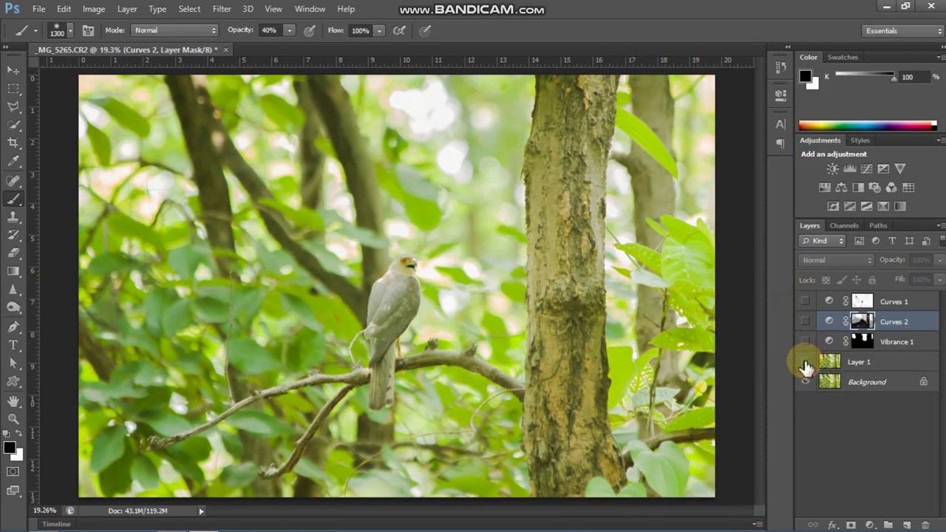
pyautogui.click(806, 341)
pyautogui.click(805, 321)
pyautogui.click(805, 301)
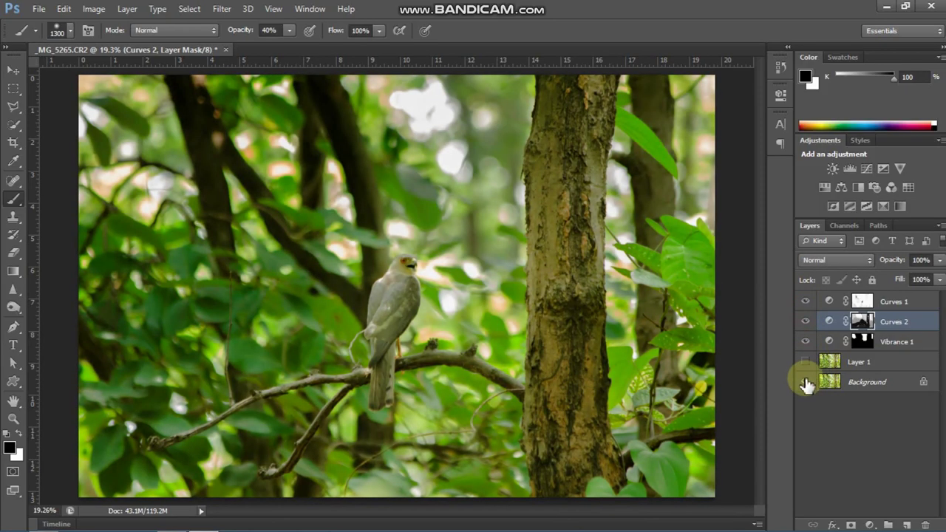
pyautogui.click(806, 362)
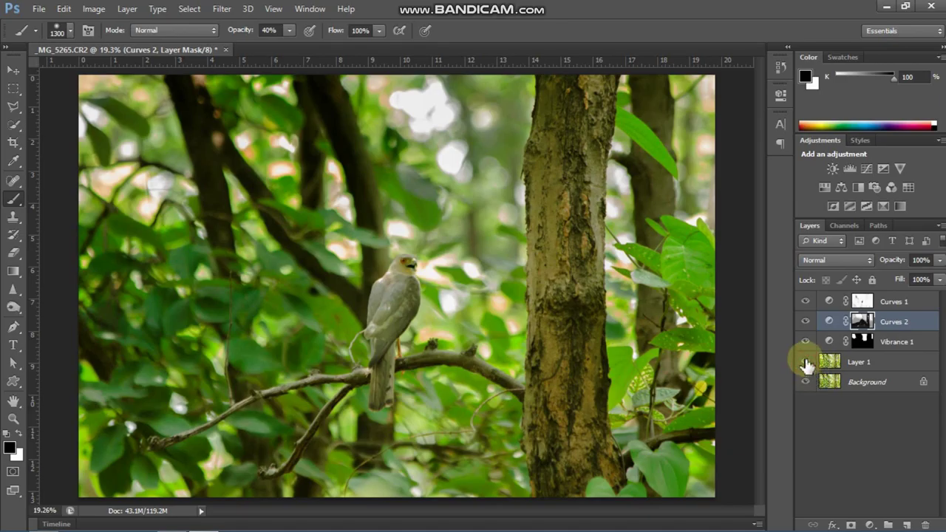
# Check the effect of the Curves 1 layer by hiding and showing it twice.
pyautogui.click(805, 303)
pyautogui.click(805, 303)
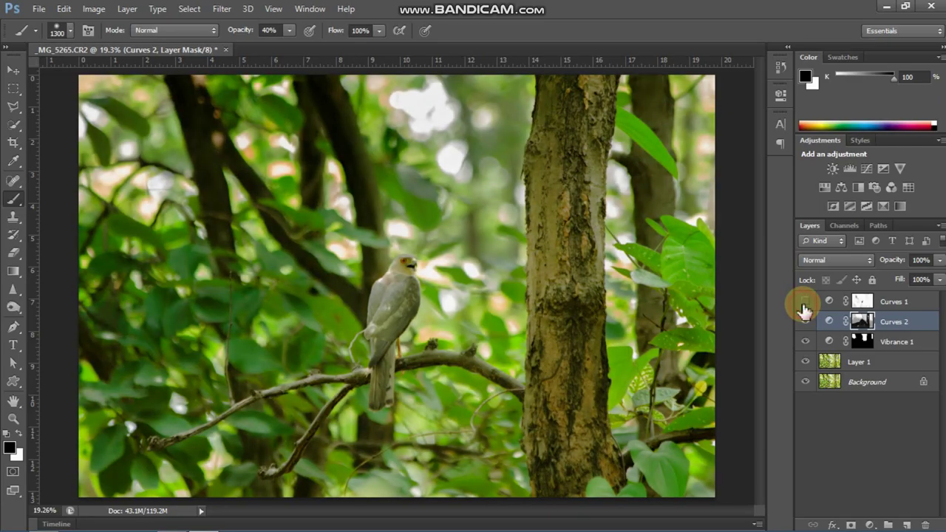
pyautogui.click(805, 303)
pyautogui.click(805, 303)
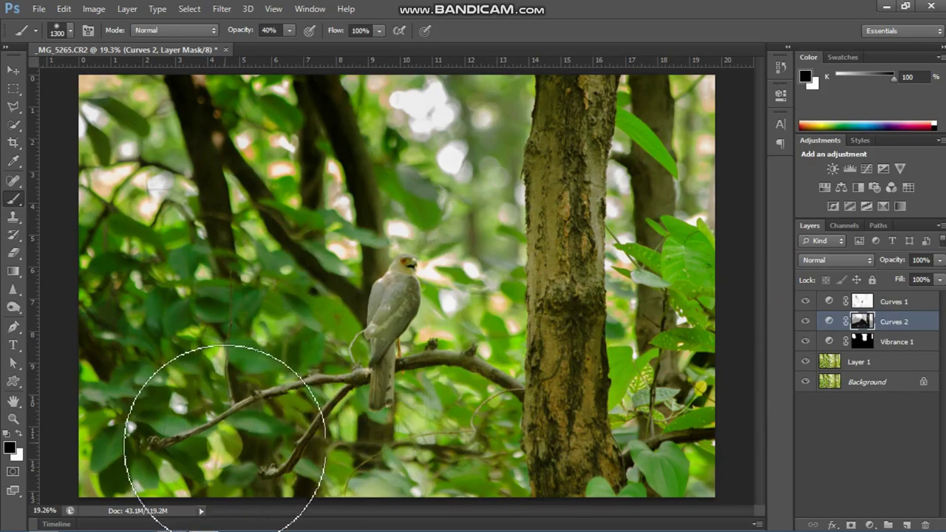
pyautogui.click(493, 463)
pyautogui.click(284, 448)
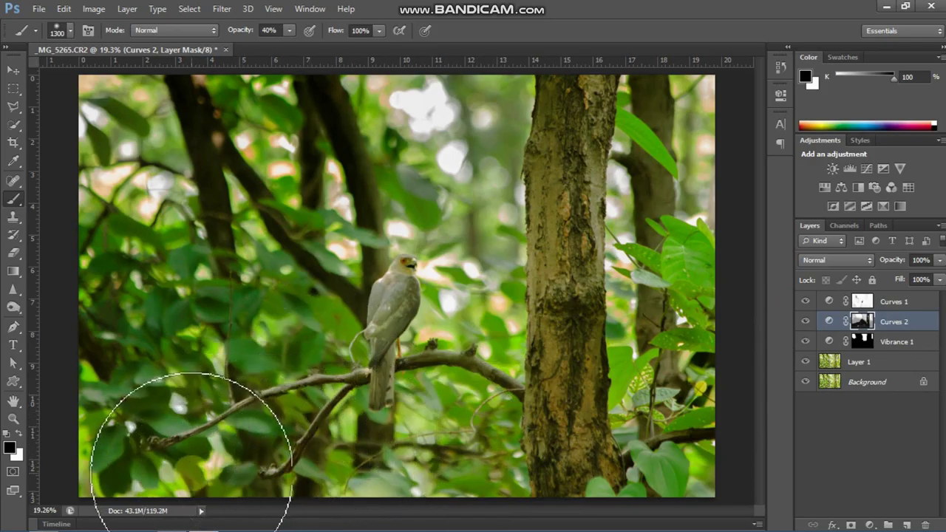